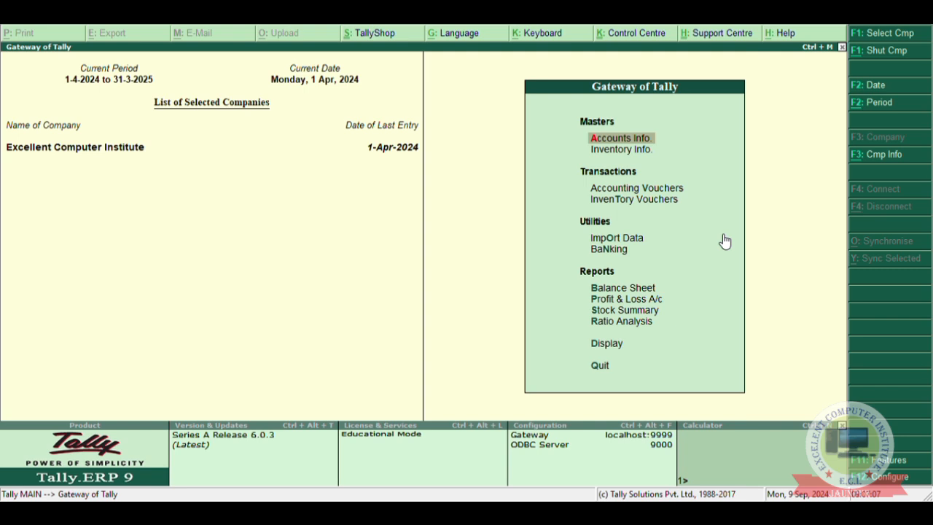
# Enable the use of multiple price levels in the company's inventory features.
pyautogui.press('F11')
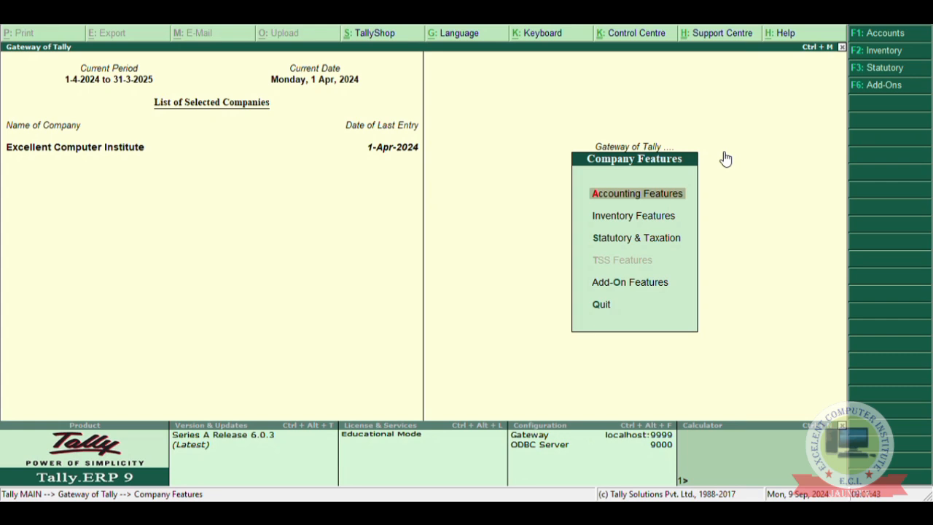
pyautogui.press('Down')
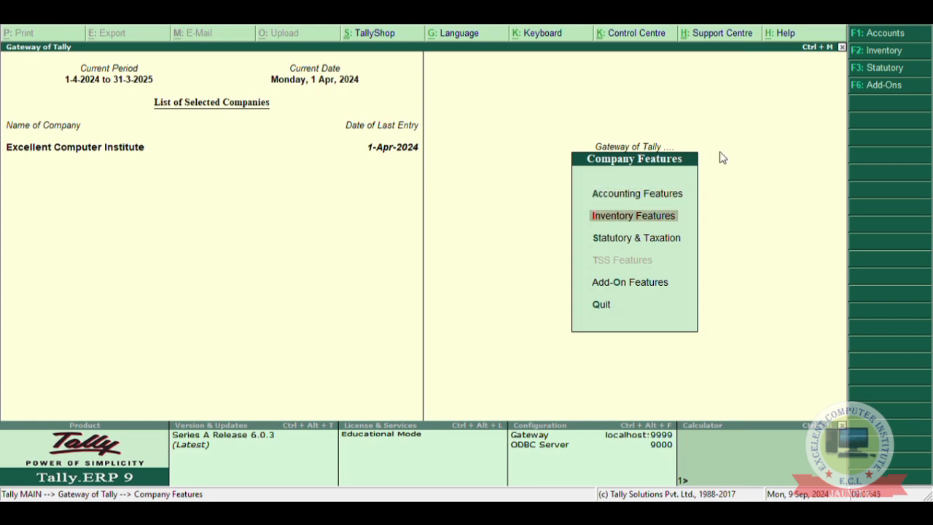
pyautogui.press('Return')
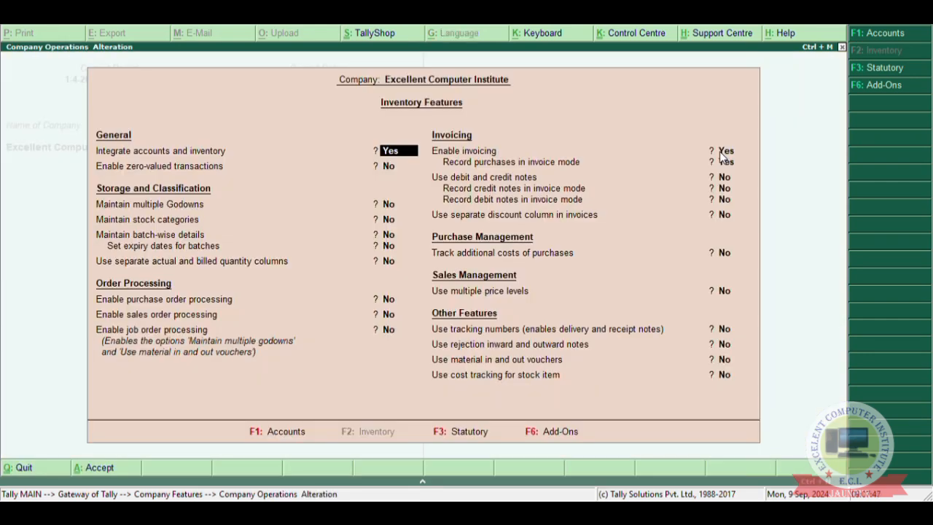
pyautogui.press('Return')
pyautogui.press('Return')
pyautogui.press('Return')
pyautogui.press('Return')
pyautogui.press('Return')
pyautogui.press('Return')
pyautogui.press('Return')
pyautogui.press('Return')
pyautogui.press('Return')
pyautogui.press('Return')
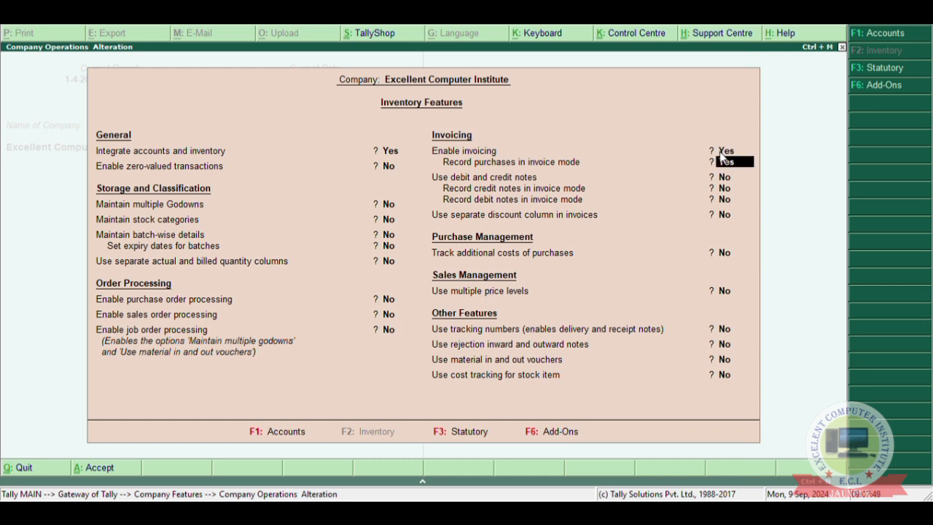
pyautogui.press('Return')
pyautogui.press('Return')
pyautogui.press('Return')
pyautogui.press('Return')
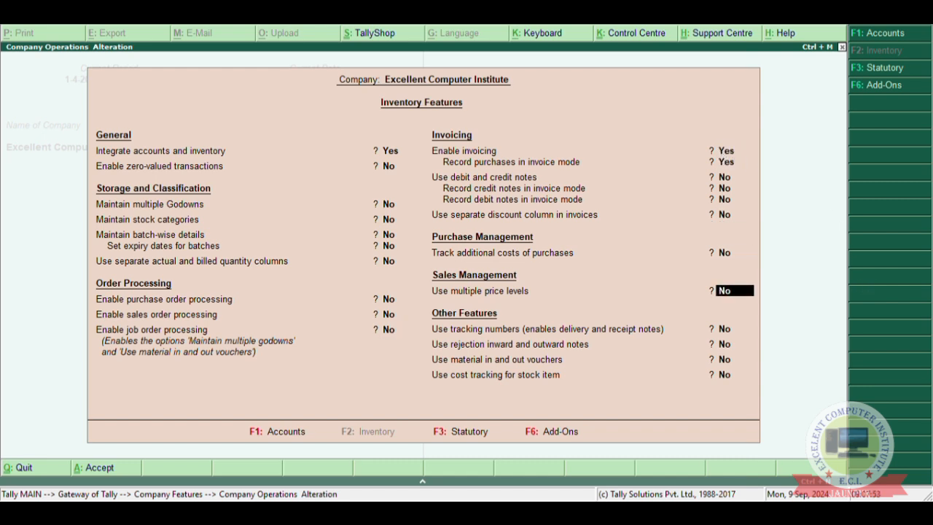
pyautogui.write('yes')
pyautogui.press('Return')
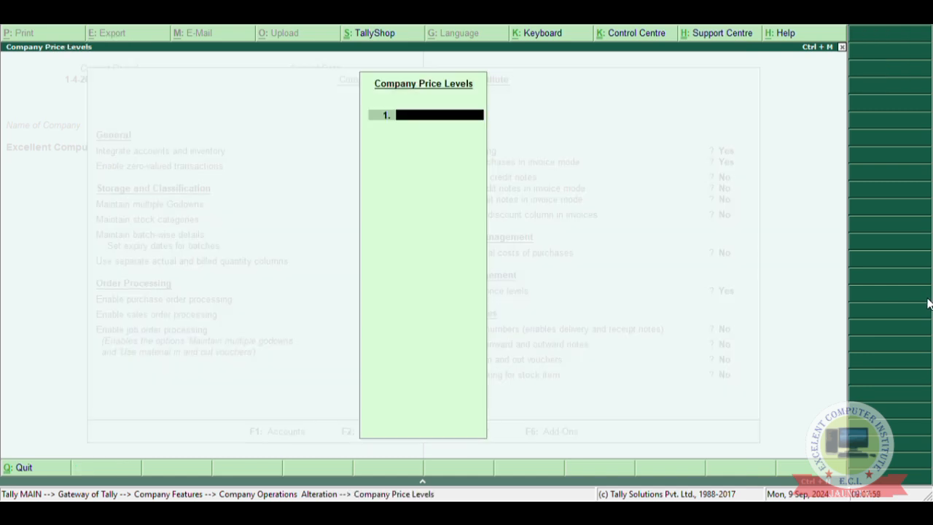
# Define two company price levels named Wholesale Price and Retail Price.
pyautogui.write('Wholesale Price')
pyautogui.press('Return')
pyautogui.write('Retail')
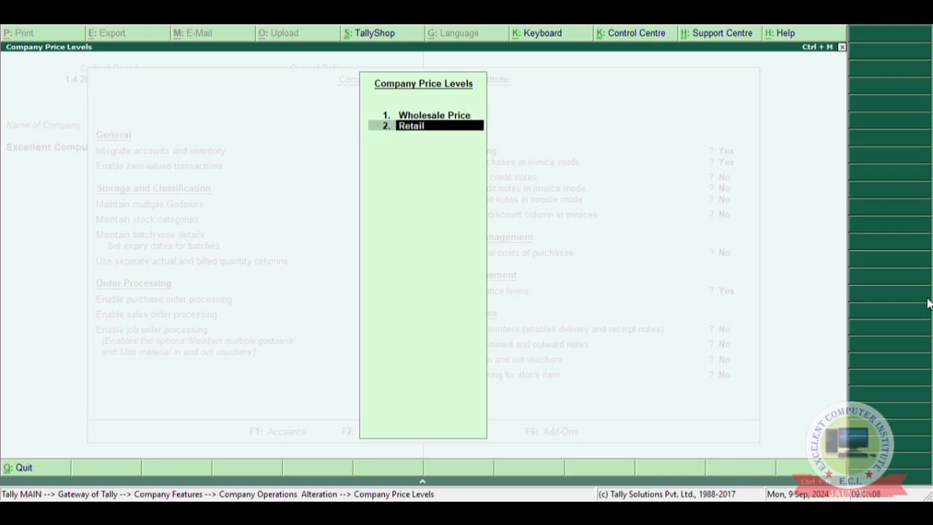
pyautogui.write(' Price')
pyautogui.press('Return')
pyautogui.press('Return')
pyautogui.press('Return')
pyautogui.press('Return')
pyautogui.press('Return')
pyautogui.press('Return')
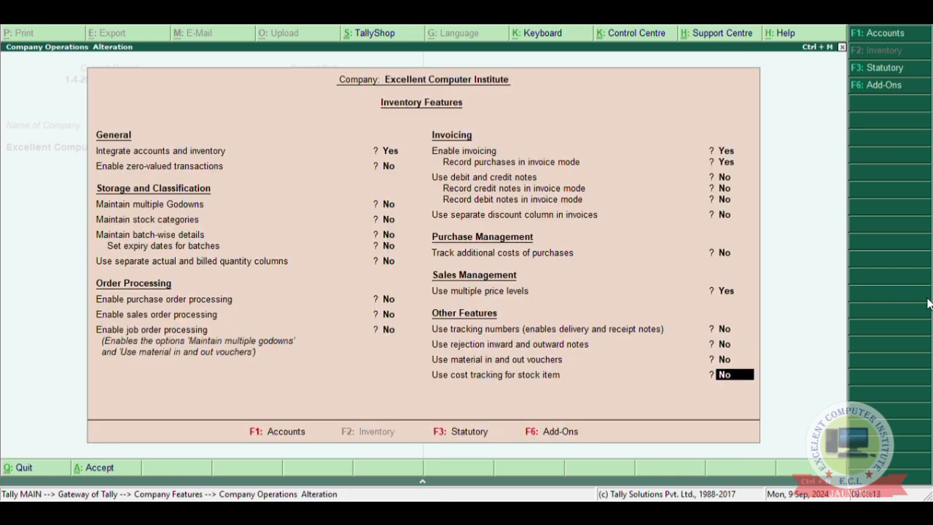
# Enable the separate discount column in invoices and save the inventory features.
pyautogui.press('n')
pyautogui.press('Up')
pyautogui.press('Up')
pyautogui.press('Up')
pyautogui.press('Up')
pyautogui.press('Up')
pyautogui.press('Up')
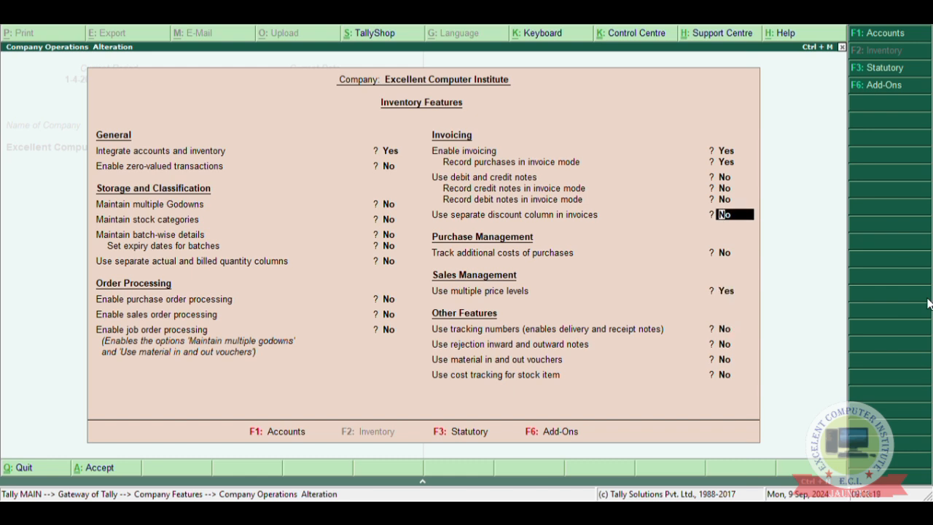
pyautogui.write('yes')
pyautogui.press('Return')
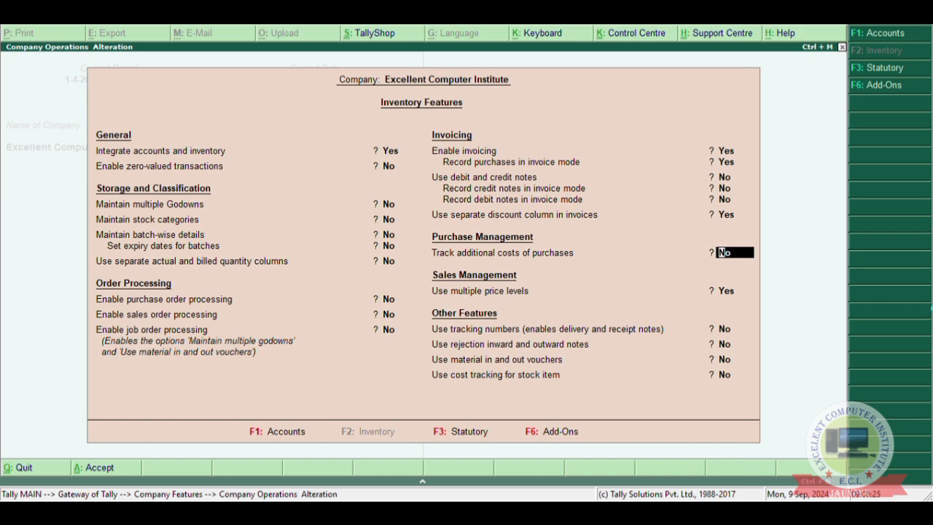
pyautogui.hotkey('ctrl', 'a')
pyautogui.press('Escape')
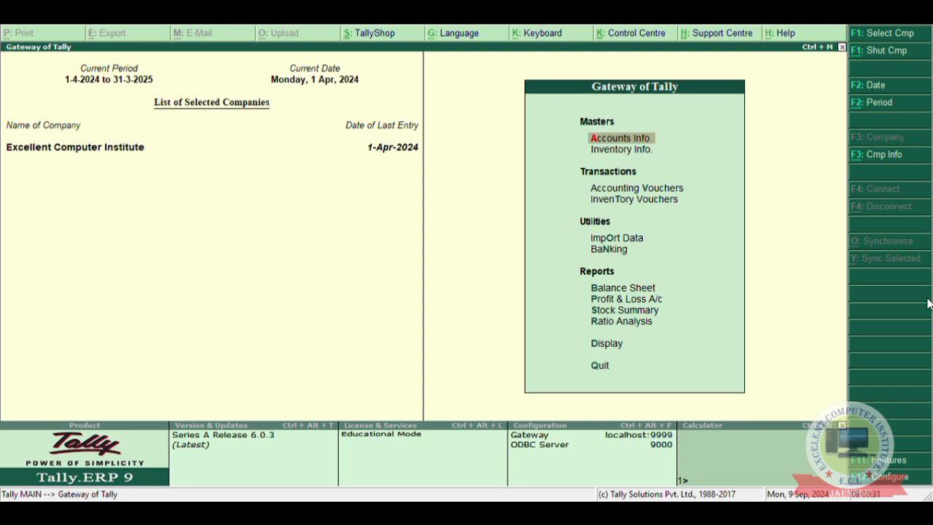
# Open the inventory price list for All Items at the Wholesale Price level, applicable from 1-Apr-2024.
pyautogui.press('Down')
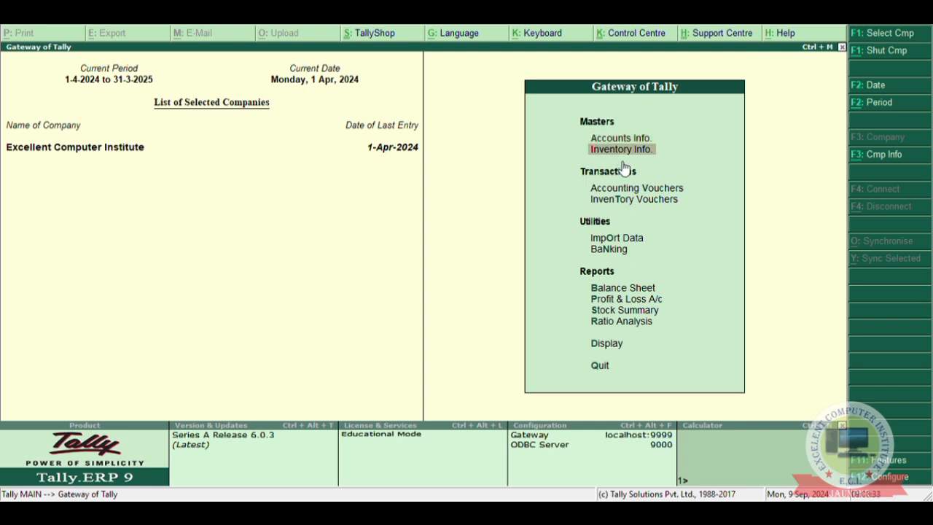
pyautogui.press('Return')
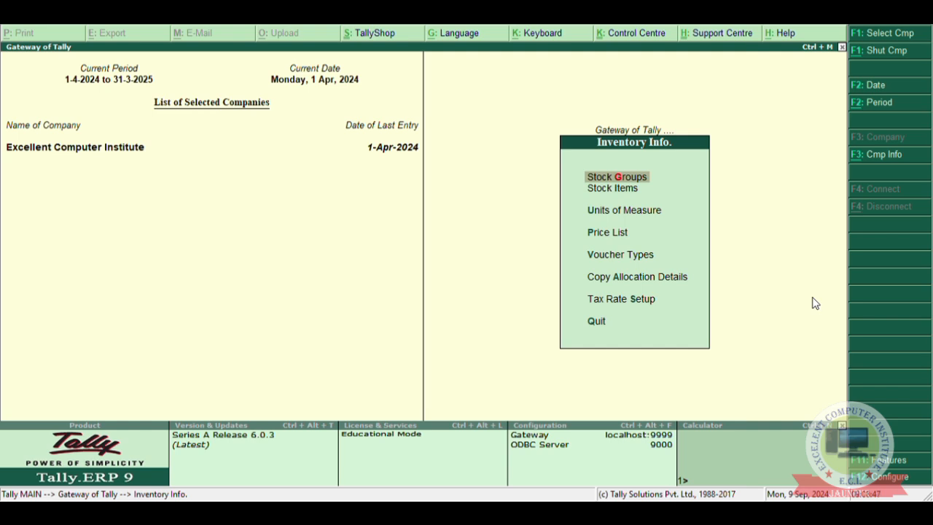
pyautogui.press('Return')
pyautogui.press('Escape')
pyautogui.press('Down')
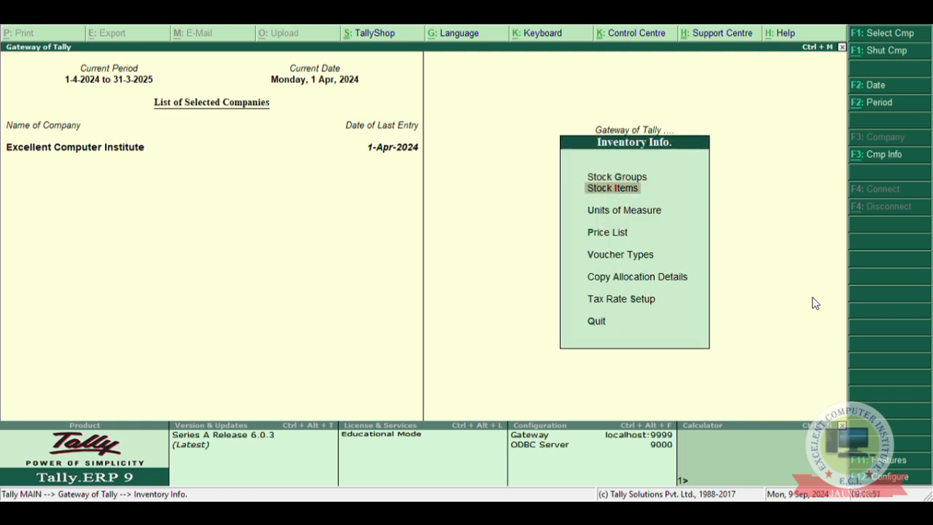
pyautogui.press('Down')
pyautogui.press('Down')
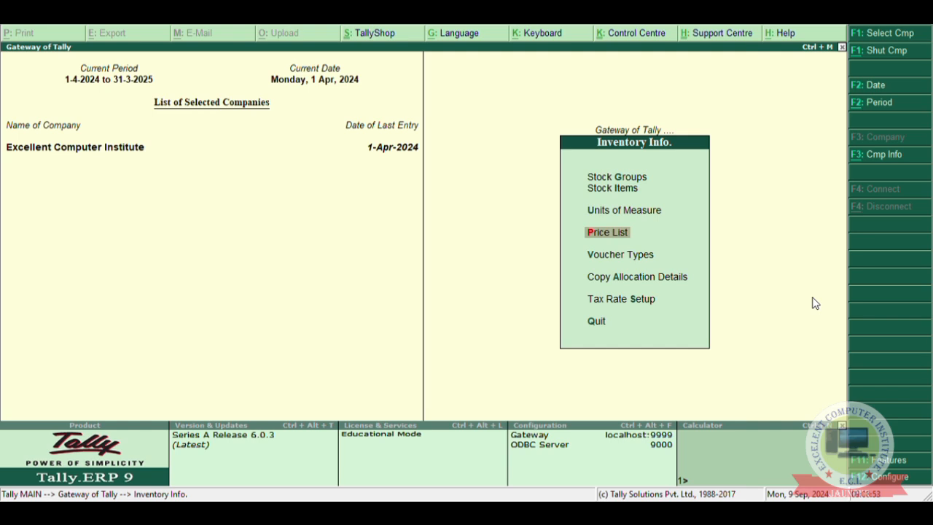
pyautogui.press('Return')
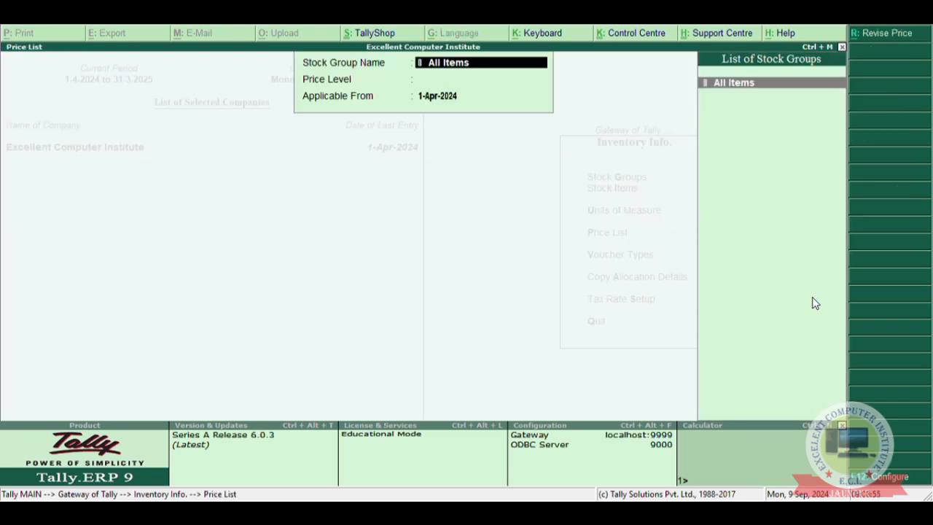
pyautogui.press('Return')
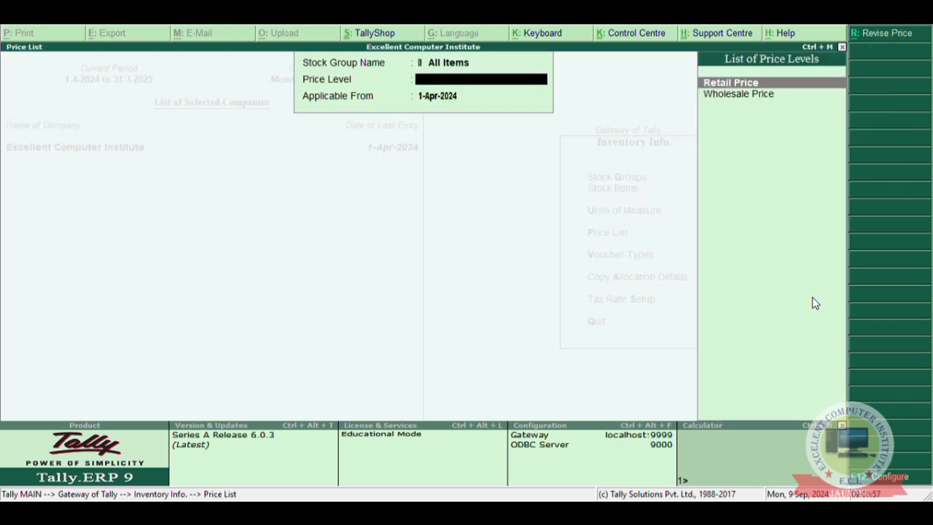
pyautogui.press('Down')
pyautogui.press('Return')
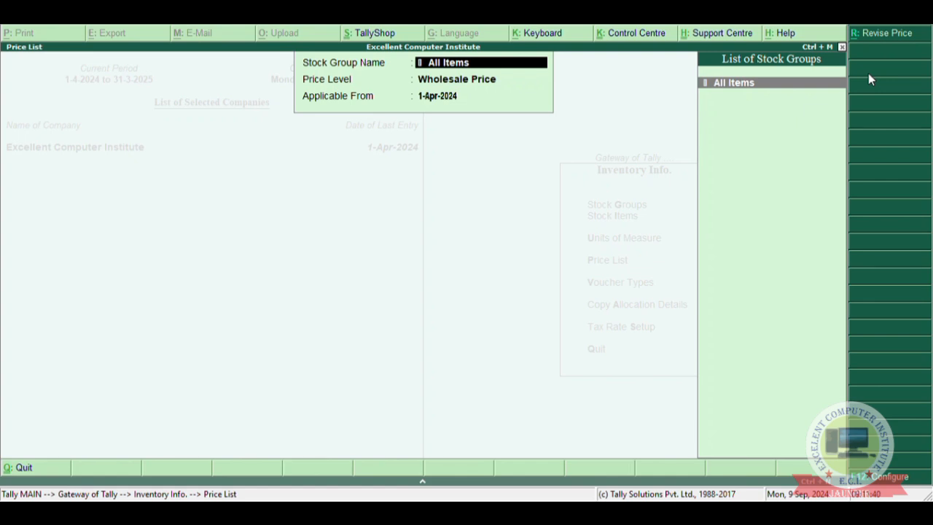
pyautogui.press('Return')
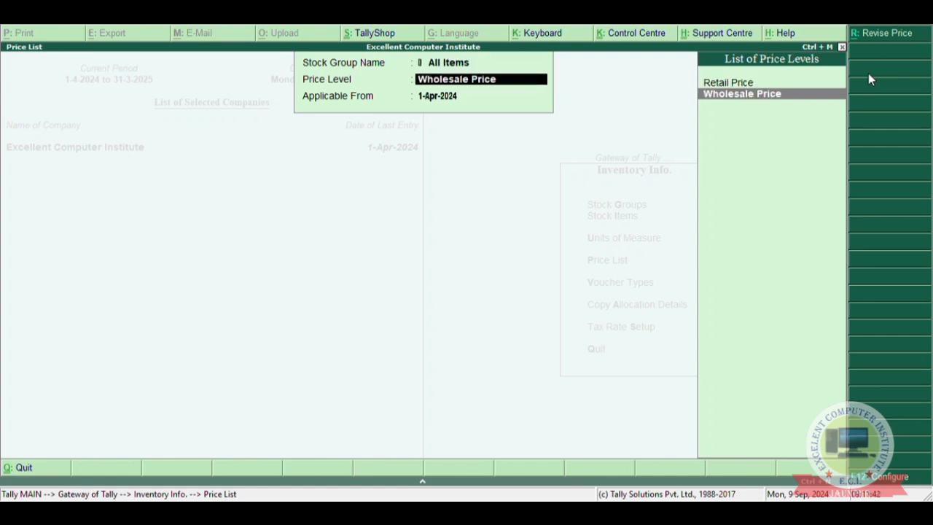
pyautogui.press('Return')
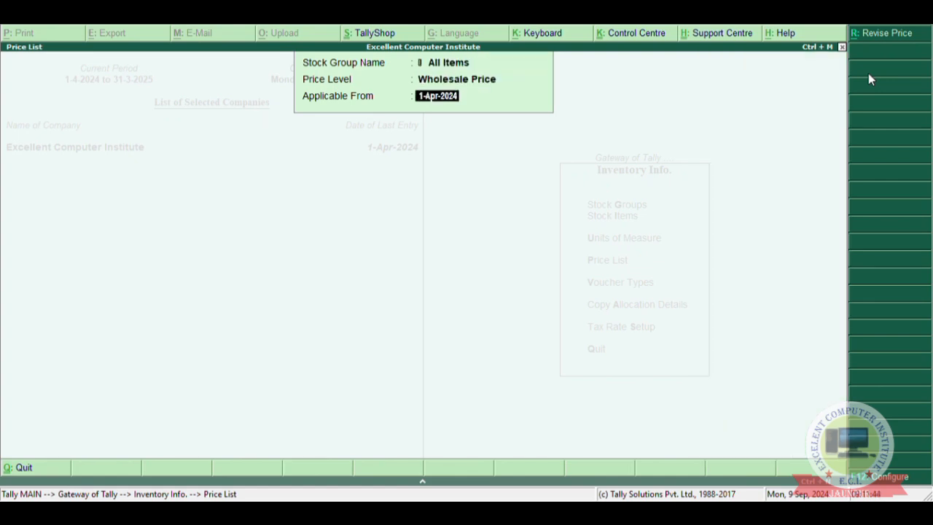
pyautogui.press('Return')
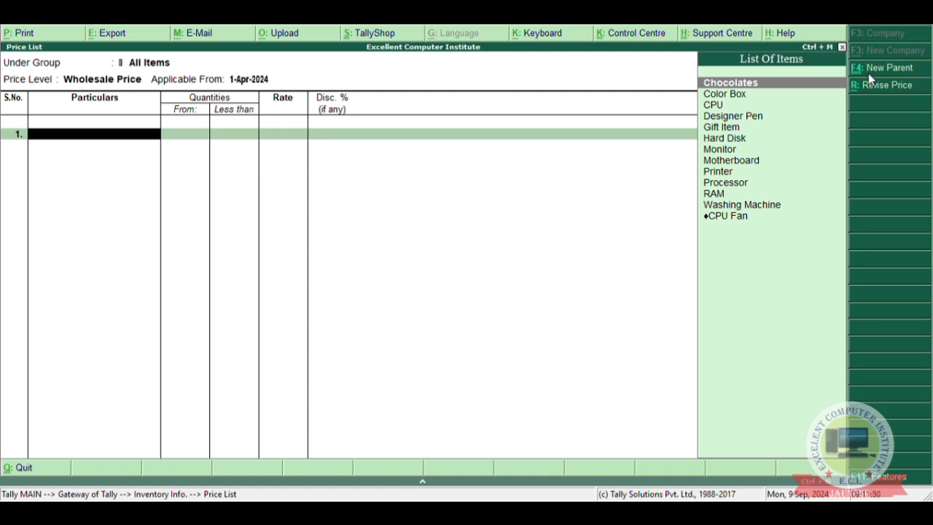
# Add Chocolates to the price list with a rate of 10 for quantities less than 12 and no discount.
pyautogui.write('C')
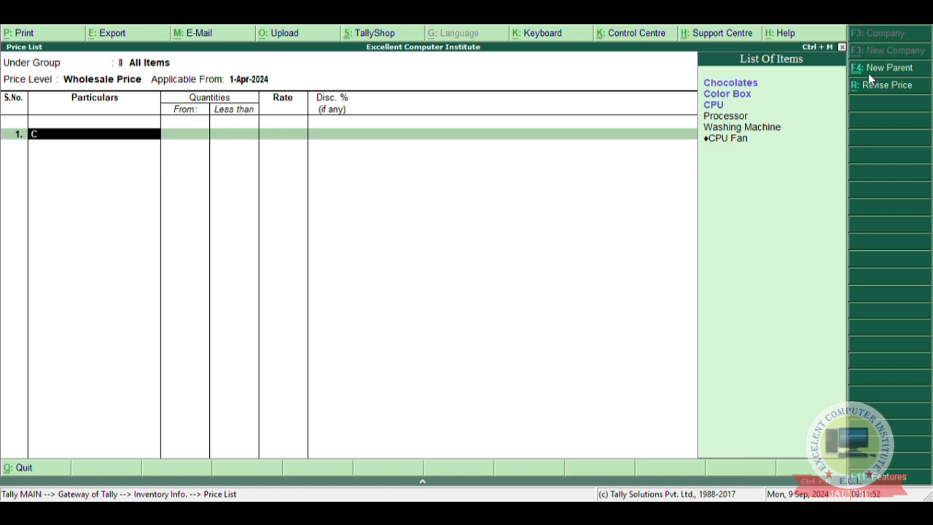
pyautogui.write('ho')
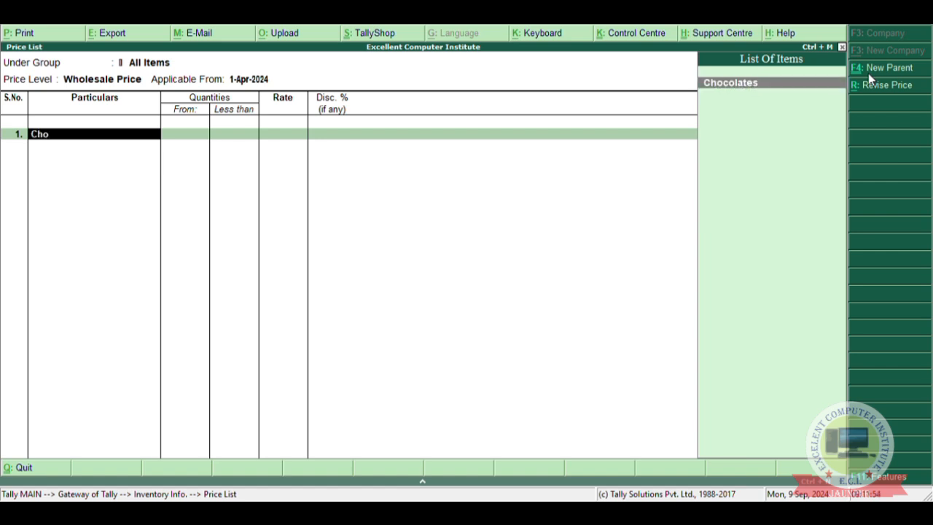
pyautogui.press('Return')
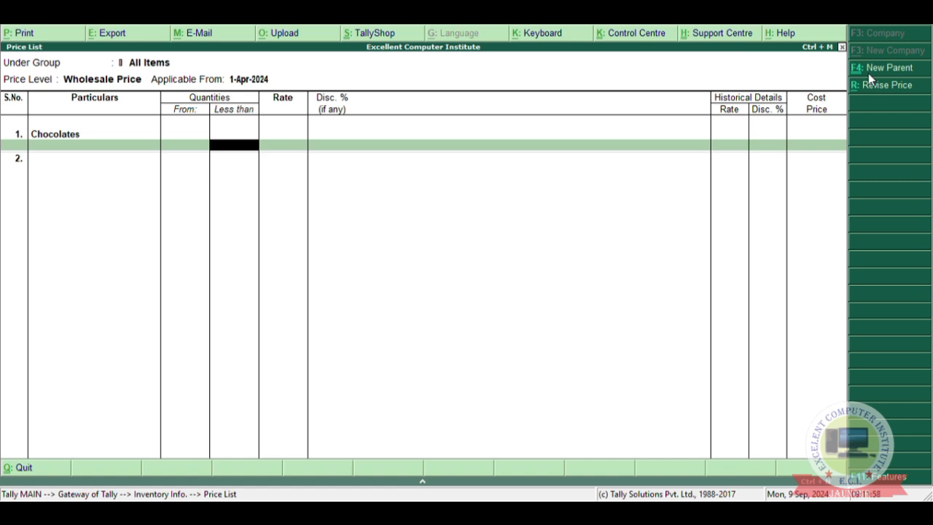
pyautogui.write('12')
pyautogui.press('Return')
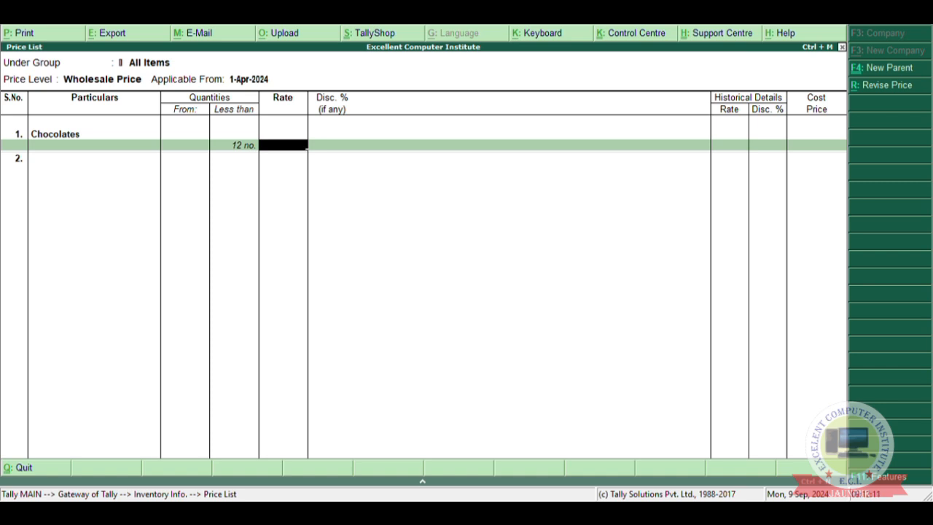
pyautogui.write('10')
pyautogui.press('Return')
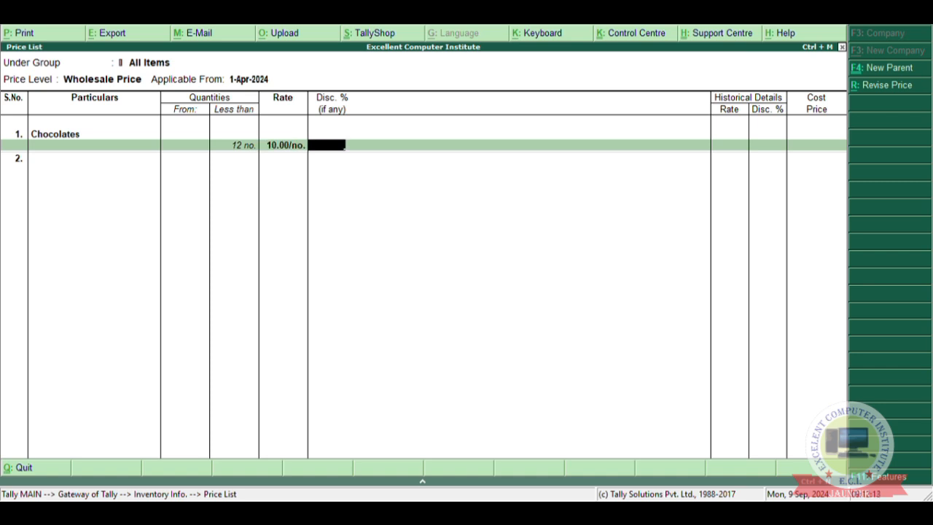
pyautogui.press('Return')
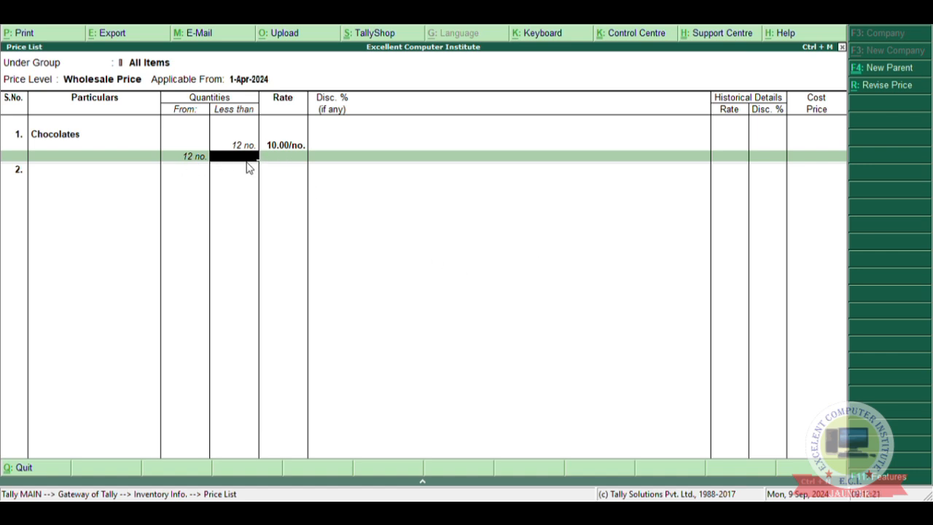
# Add a Chocolates slab from 12 to less than 60 at a rate of 10 with a 3% discount.
pyautogui.write('60')
pyautogui.press('Return')
pyautogui.write('10')
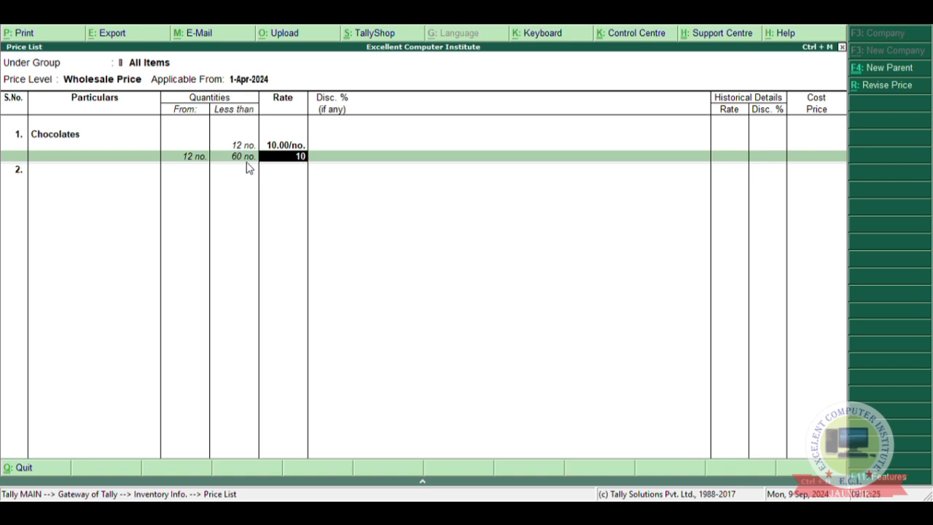
pyautogui.press('Return')
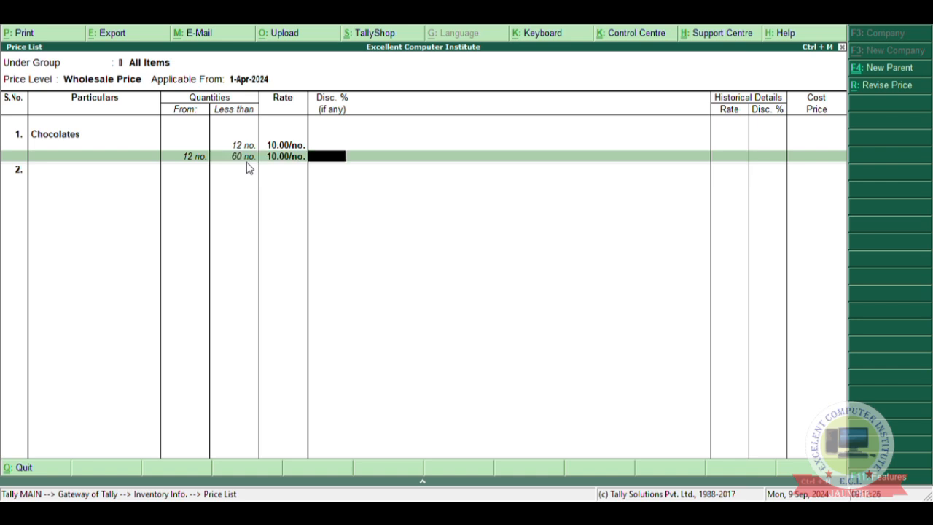
pyautogui.write('3')
pyautogui.press('Return')
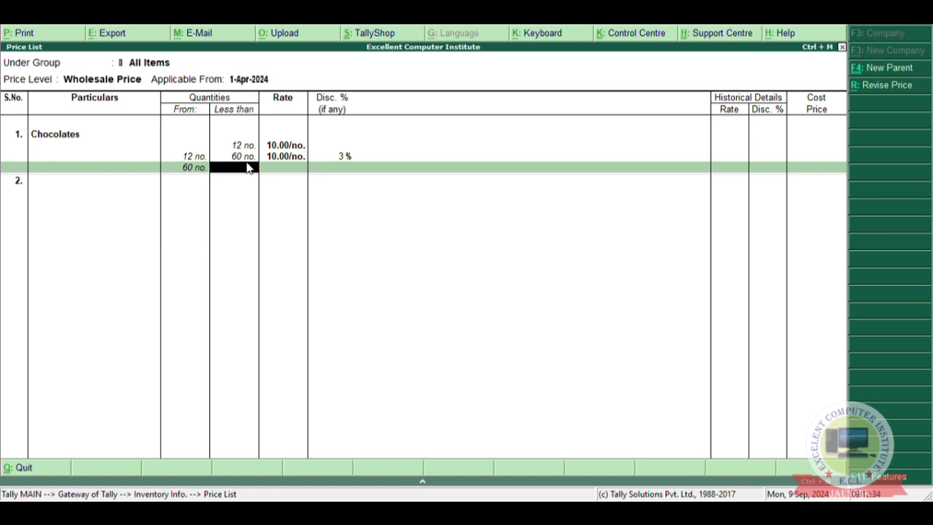
# Add an open-ended Chocolates slab from 60 upward at a rate of 10 with a 6% discount.
pyautogui.press('Return')
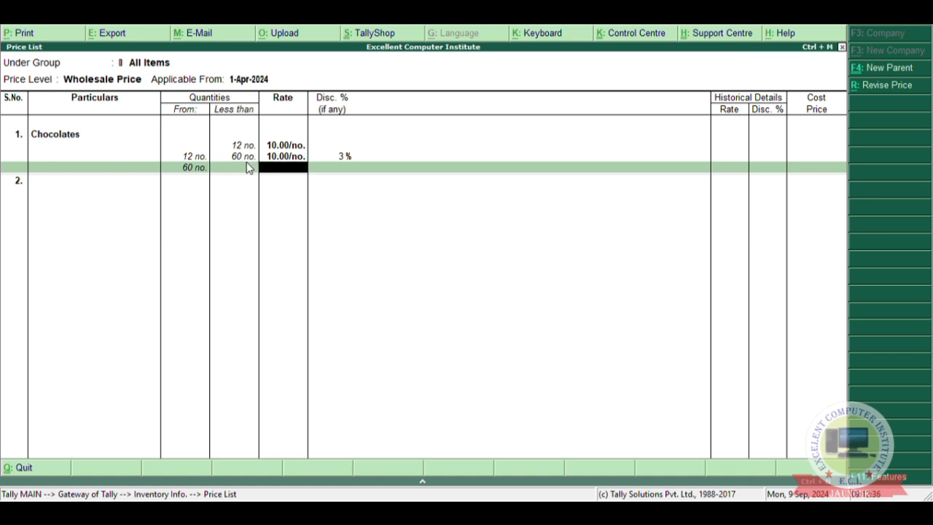
pyautogui.write('10')
pyautogui.press('Return')
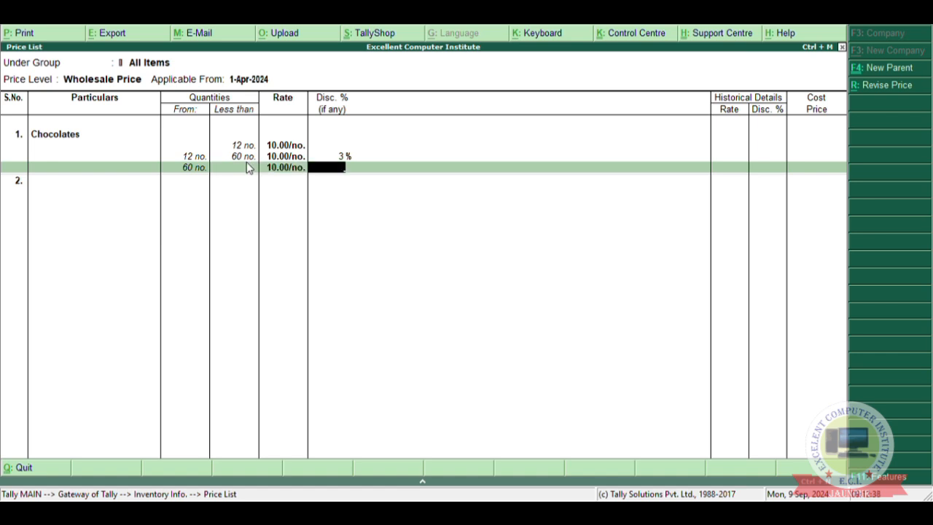
pyautogui.write('6')
pyautogui.press('Return')
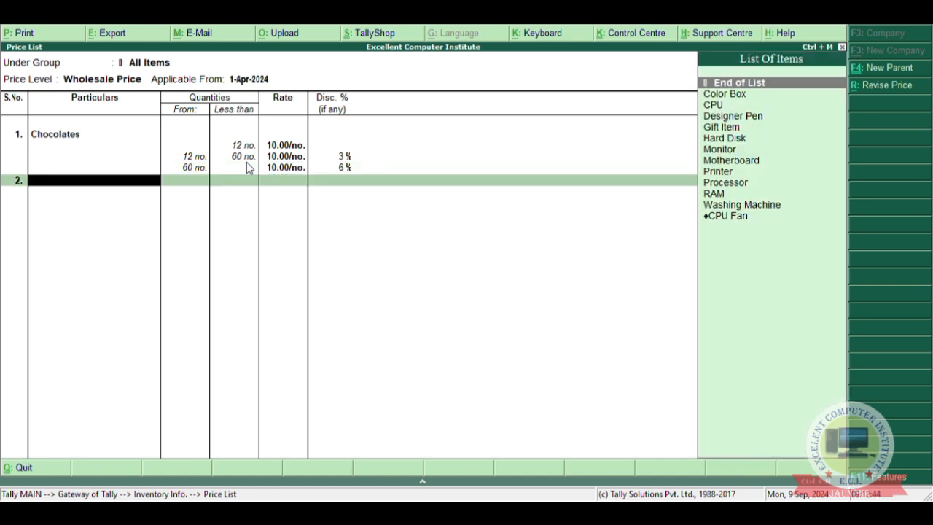
# End the item list, save the wholesale price list and return to Inventory Info.
pyautogui.press('Return')
pyautogui.press('Return')
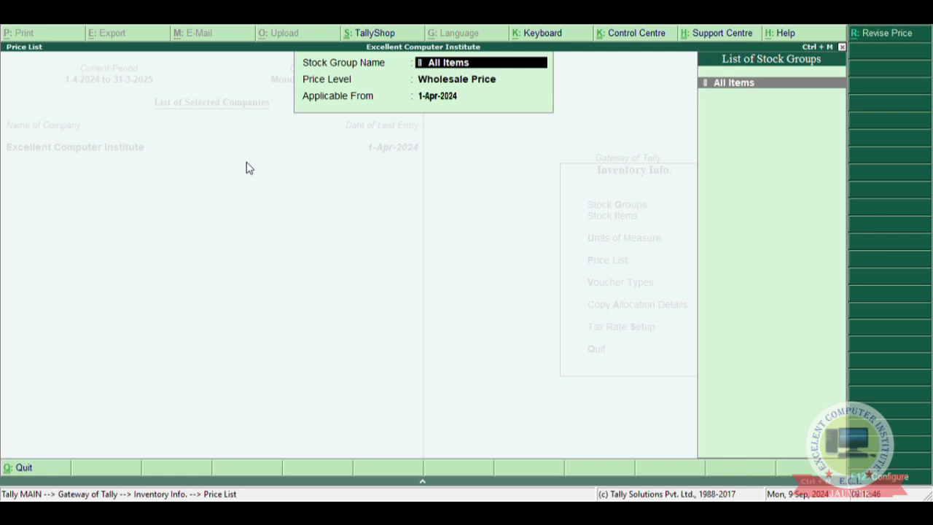
pyautogui.press('Escape')
pyautogui.press('Escape')
pyautogui.press('Escape')
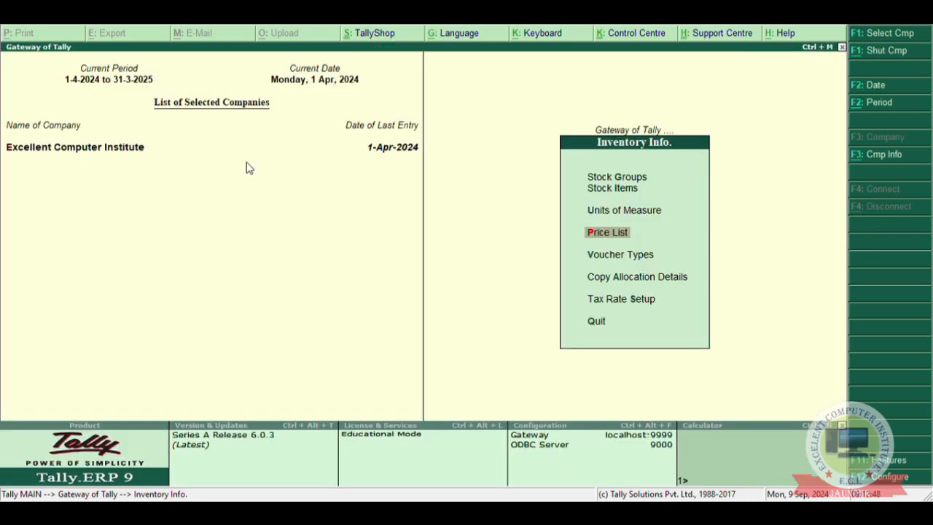
# Start a Sales accounting voucher dated 1-Apr-2024 and give it the reference number 001.
pyautogui.press('Down')
pyautogui.press('Down')
pyautogui.press('Up')
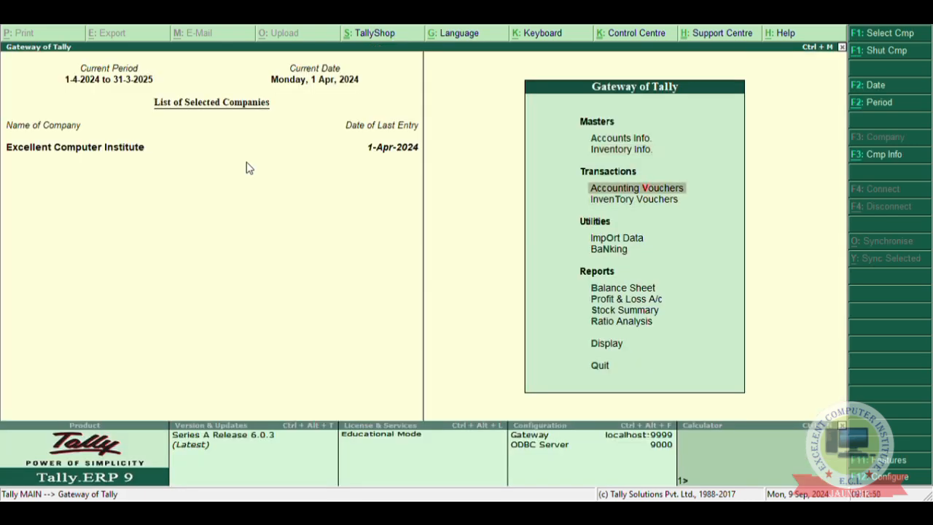
pyautogui.press('Return')
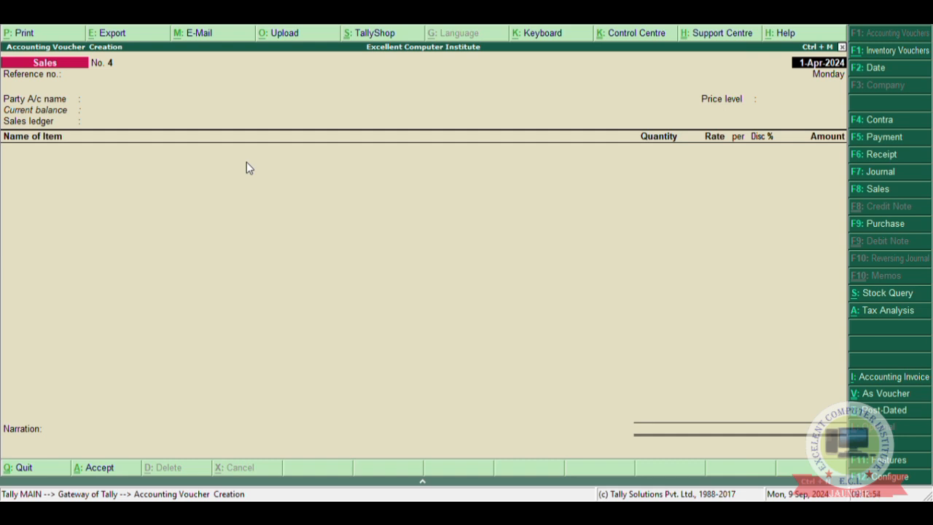
pyautogui.press('F8')
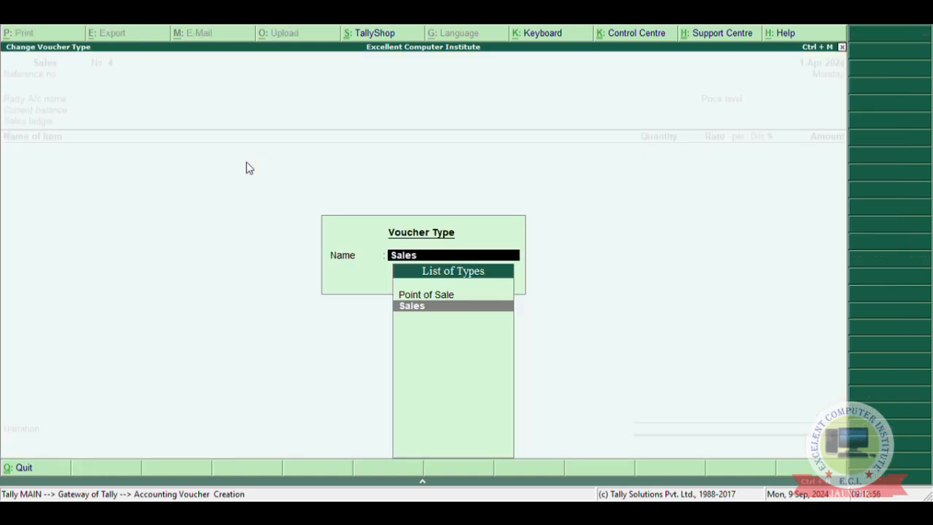
pyautogui.press('Return')
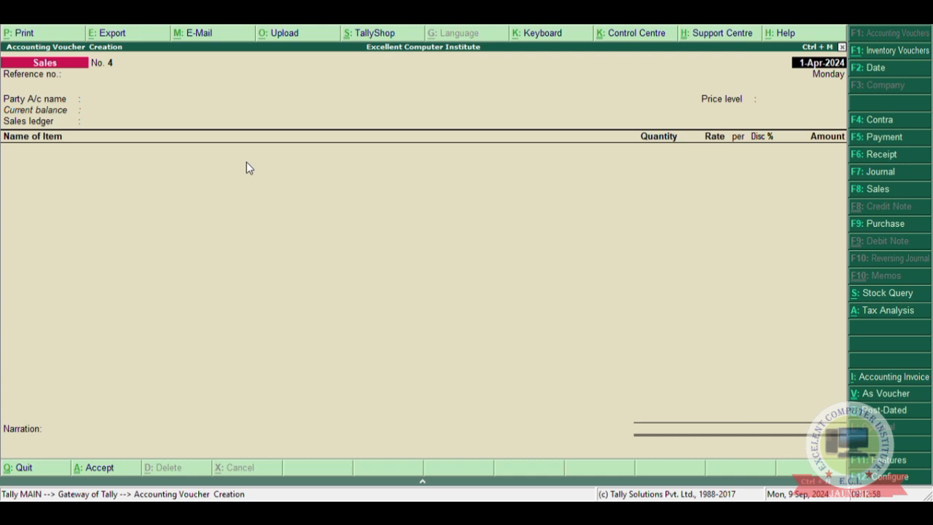
pyautogui.press('Return')
pyautogui.write('01')
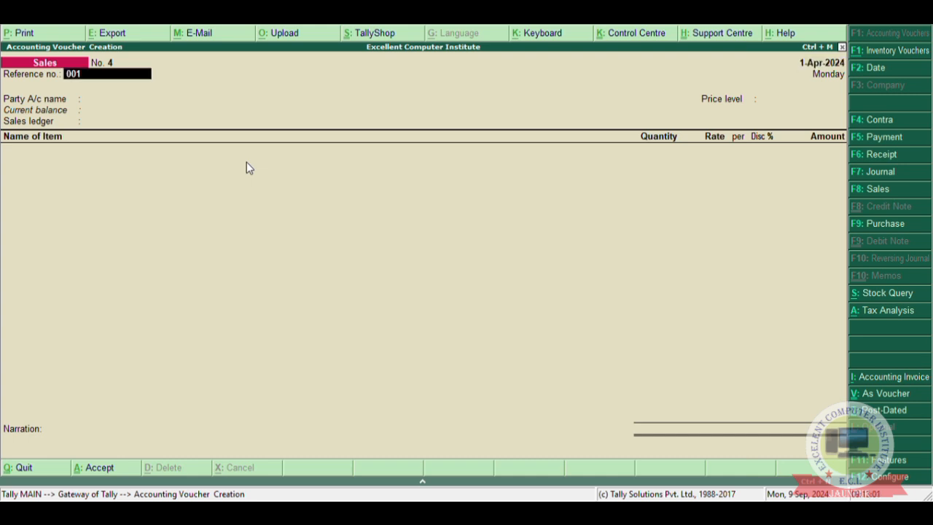
pyautogui.press('Return')
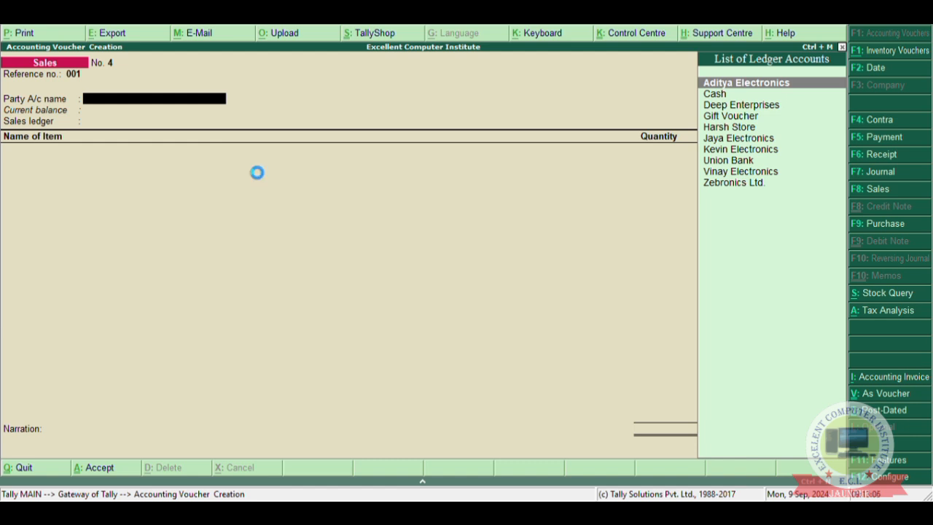
# Create a party ledger named Ganesh Store from within the voucher and place it under Sundry Debtors.
pyautogui.hotkey('alt', 'c')
pyautogui.write('Gane')
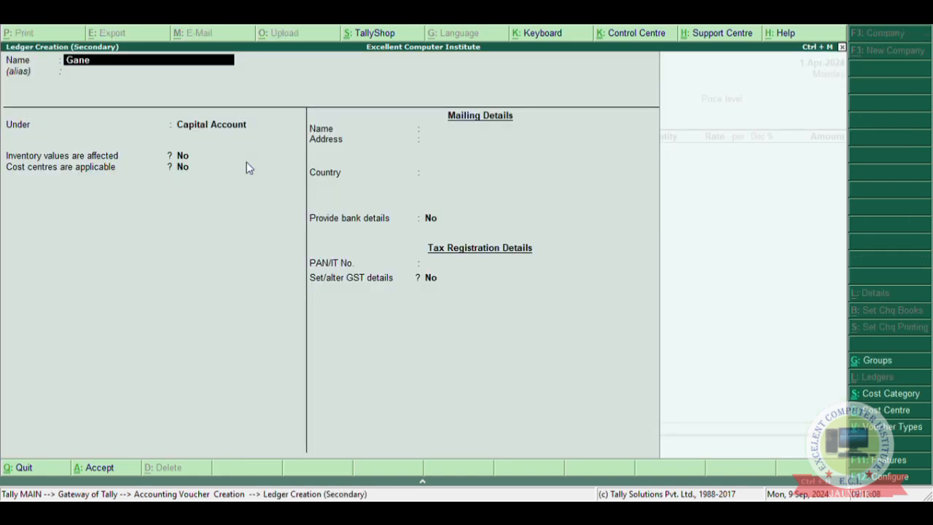
pyautogui.write('sh Store')
pyautogui.press('Return')
pyautogui.press('Return')
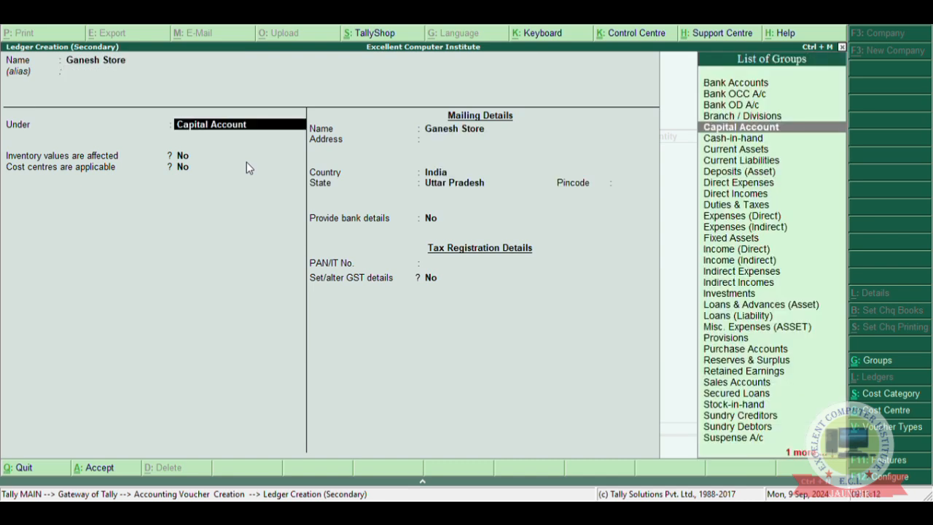
pyautogui.write('Sund')
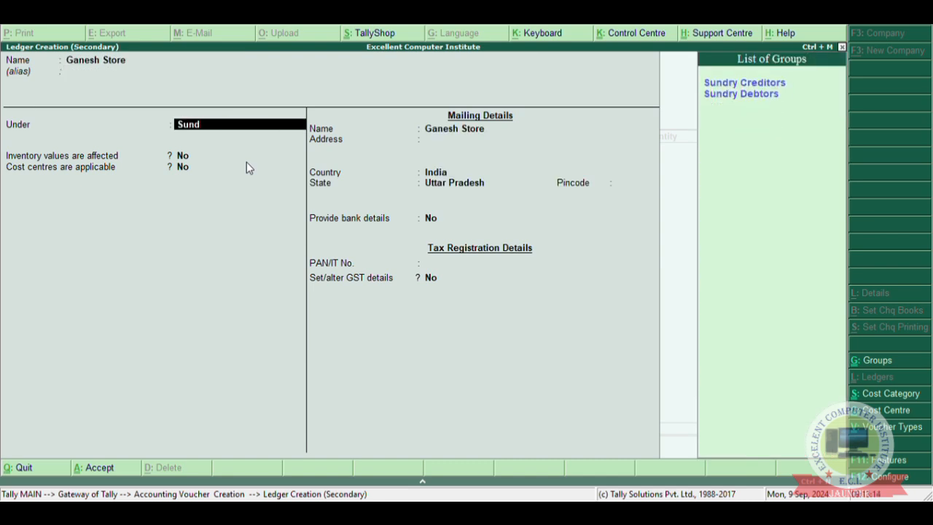
pyautogui.write('r')
pyautogui.press('Down')
pyautogui.press('Return')
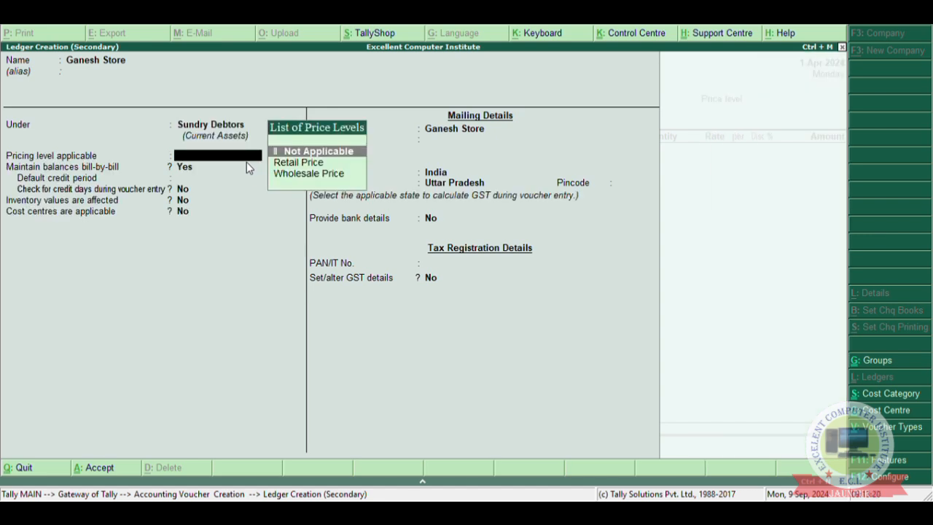
# Assign the Wholesale Price level to the Ganesh Store ledger, keep the remaining defaults and save it.
pyautogui.press('Down')
pyautogui.press('Down')
pyautogui.press('Return')
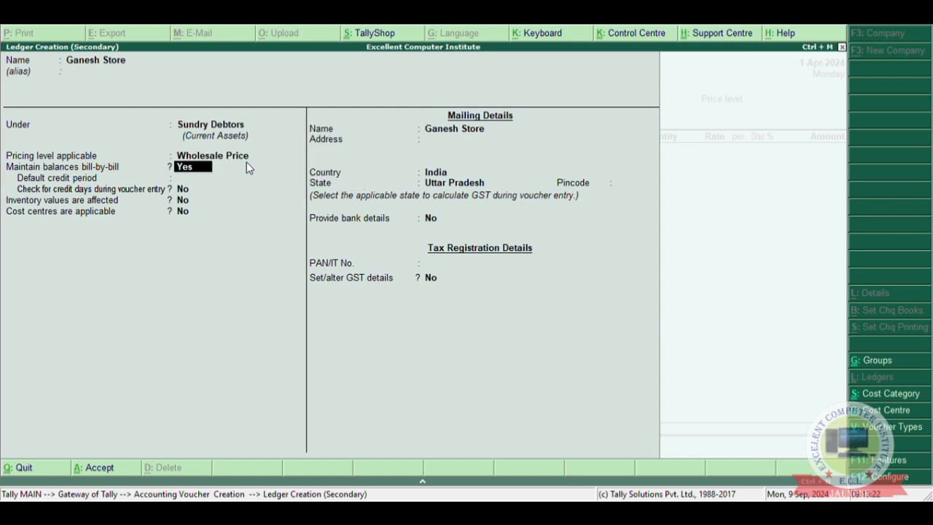
pyautogui.press('Return')
pyautogui.press('Return')
pyautogui.press('Return')
pyautogui.press('Return')
pyautogui.press('Return')
pyautogui.press('Return')
pyautogui.press('Return')
pyautogui.press('Return')
pyautogui.press('Return')
pyautogui.press('Return')
pyautogui.press('Return')
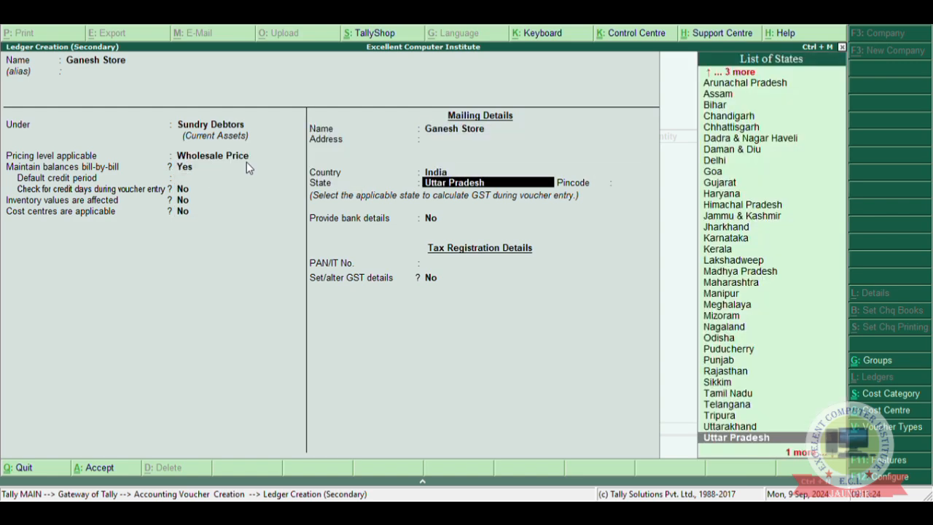
# Accept Ganesh Store as the voucher's party account and choose Sale as the sales ledger.
pyautogui.press('Return')
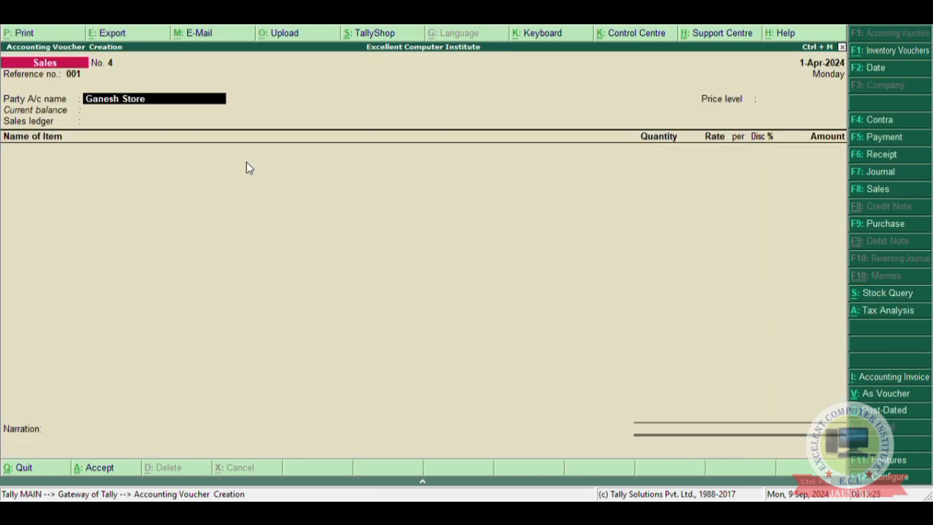
pyautogui.press('Return')
pyautogui.hotkey('ctrl', 'a')
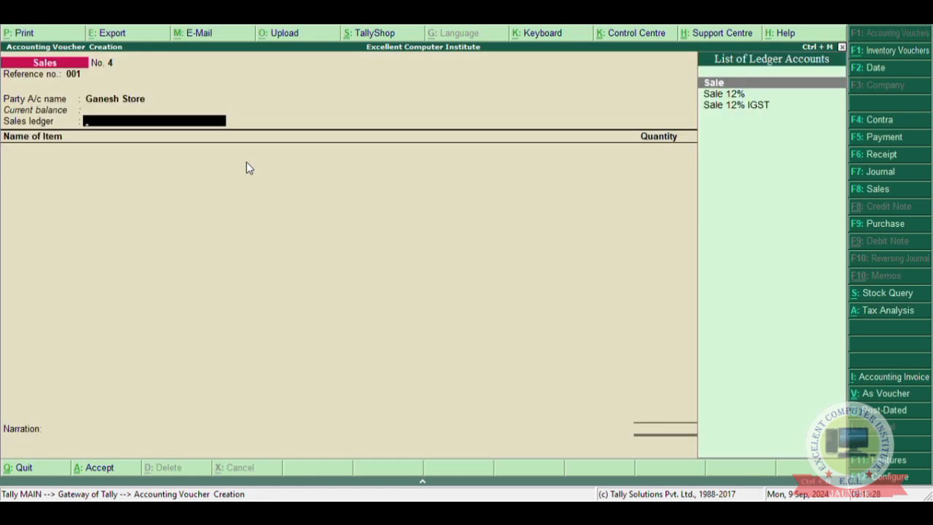
pyautogui.write('Sale')
pyautogui.press('Return')
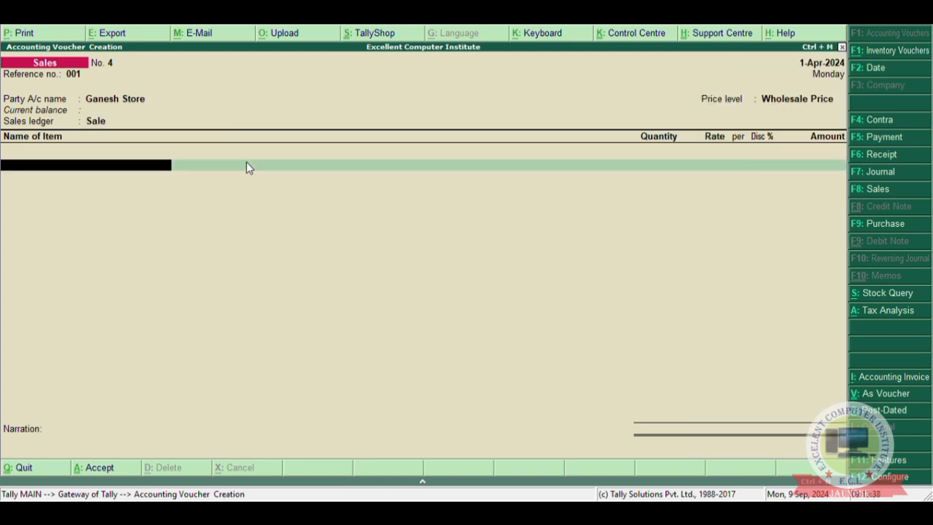
# Add the stock item Chocolates to the voucher with a quantity of 10 at the price-list rate.
pyautogui.press('space')
pyautogui.write('Cho')
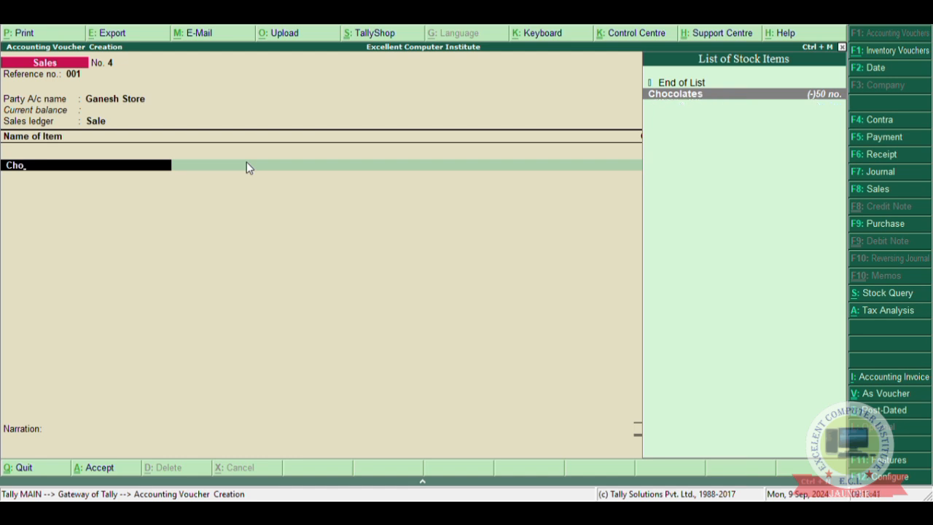
pyautogui.press('Return')
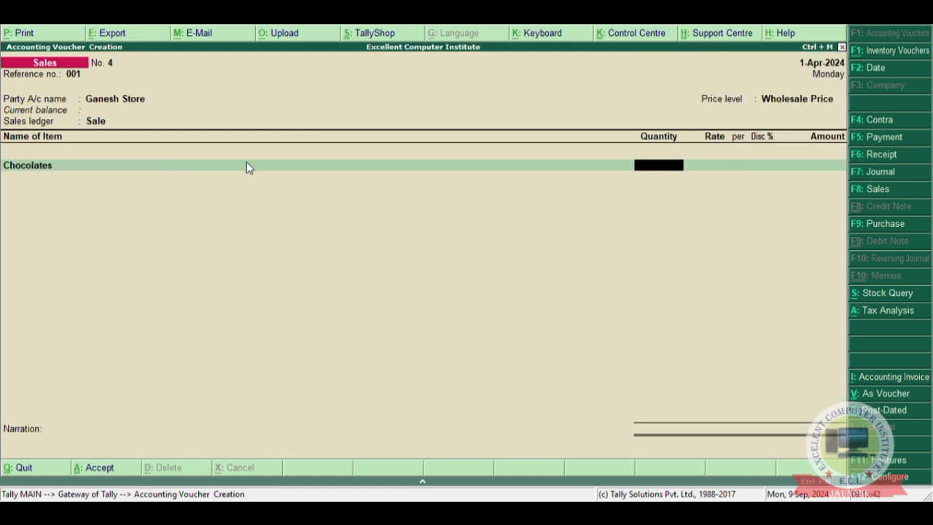
pyautogui.write('10')
pyautogui.press('Return')
pyautogui.press('Return')
pyautogui.press('Return')
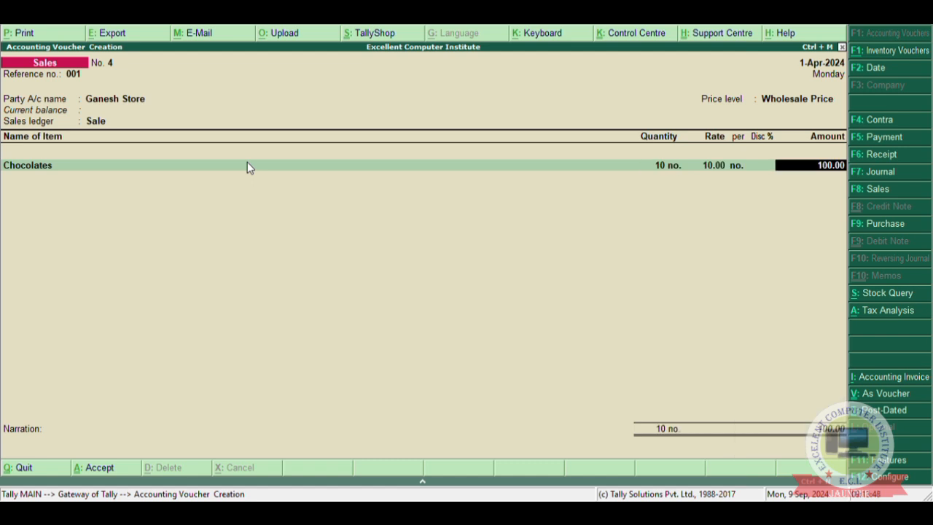
# Change the Chocolates quantity to 15 to apply the middle discount slab.
pyautogui.press('BackSpace')
pyautogui.press('BackSpace')
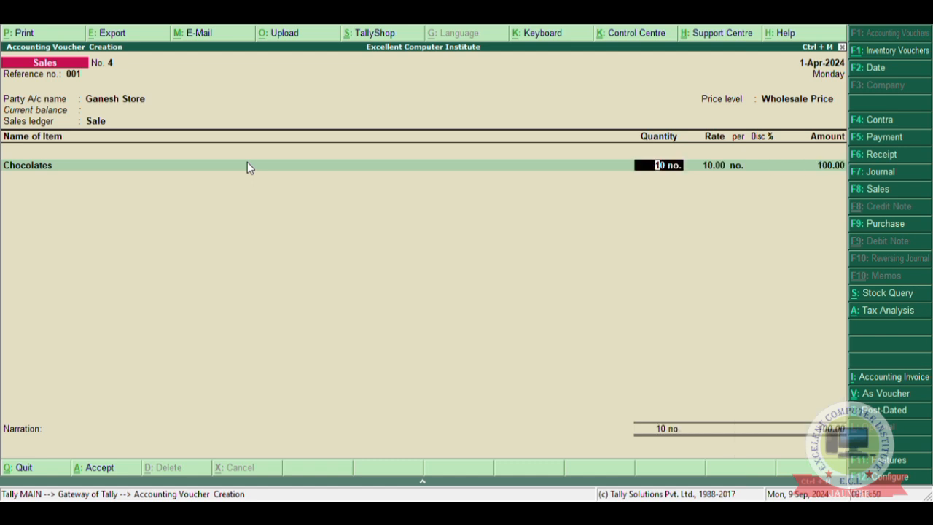
pyautogui.write('15')
pyautogui.press('Return')
pyautogui.press('Return')
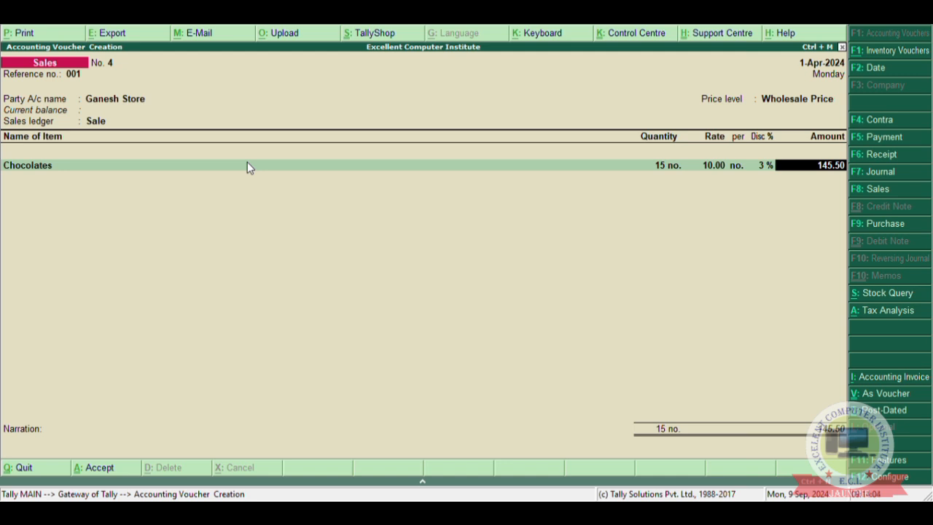
# Set the Chocolates quantity to 70 with the price-list discount and end the item list.
pyautogui.press('BackSpace')
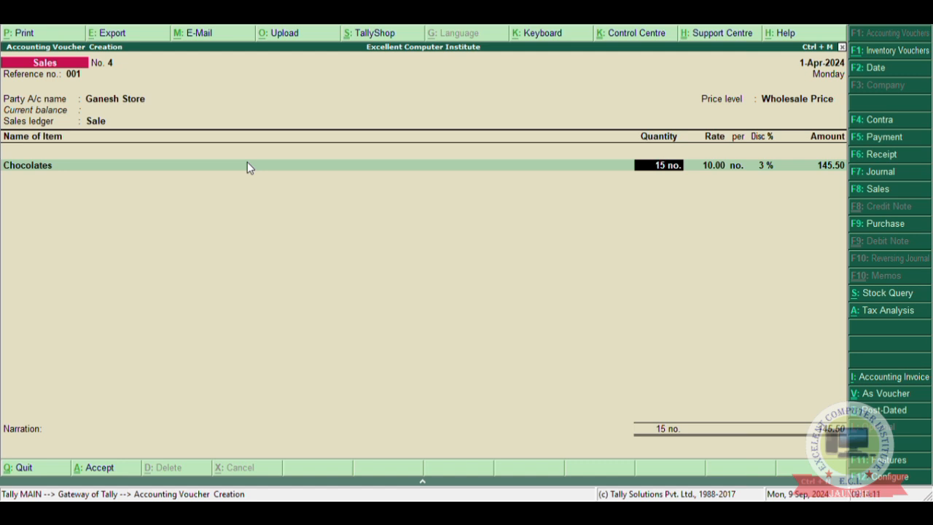
pyautogui.write('70')
pyautogui.press('Return')
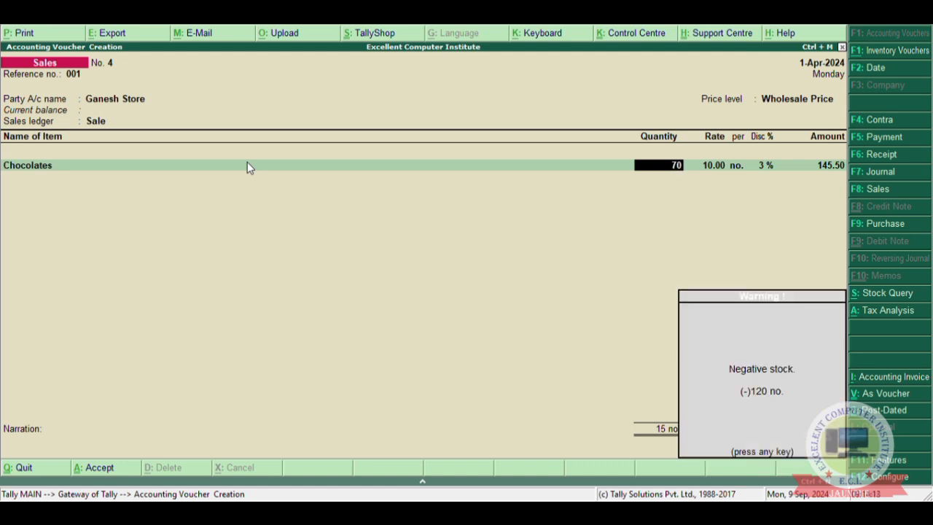
pyautogui.press('Return')
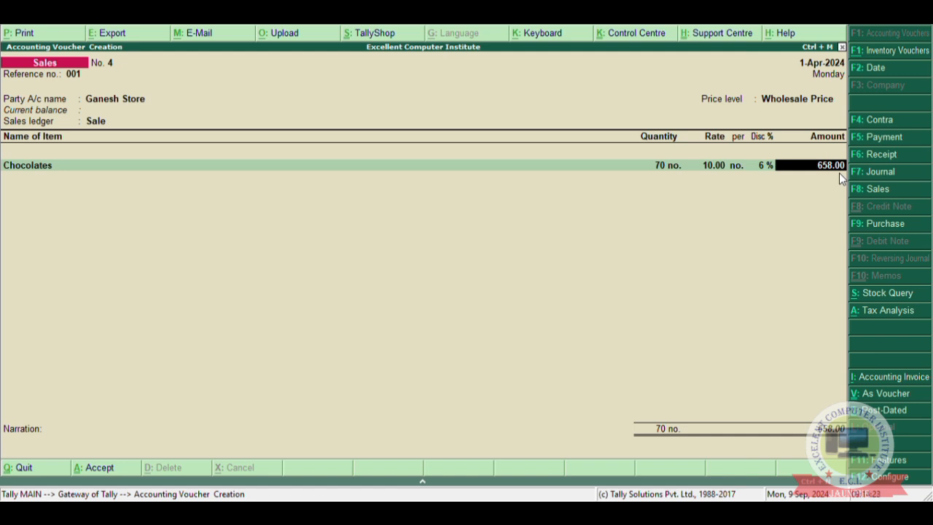
pyautogui.press('Return')
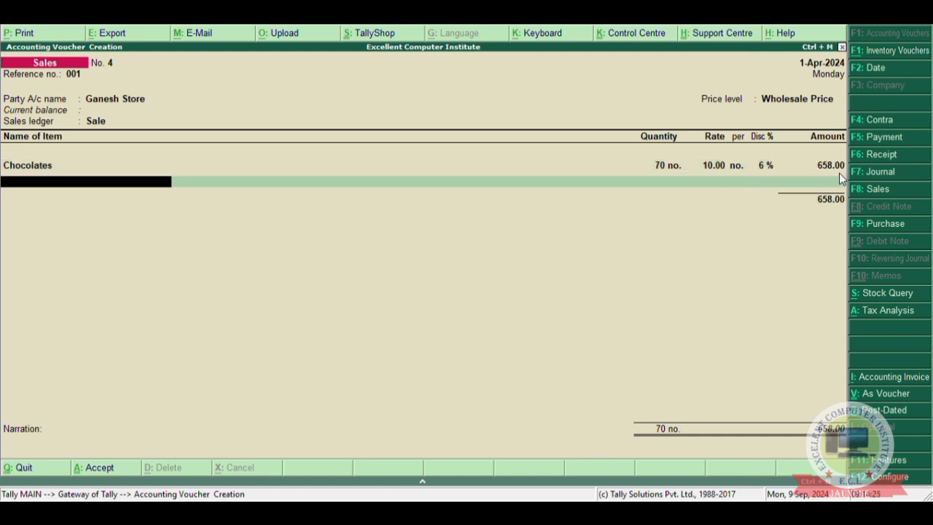
pyautogui.press('Return')
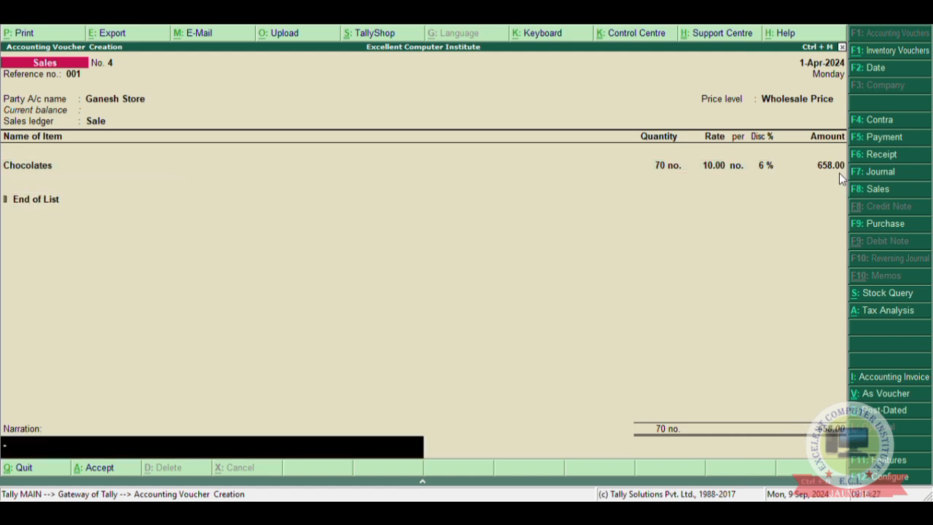
# Enter the narration "being sold goods in wholesale price", save the sales voucher and return to the Gateway of Tally.
pyautogui.write('being sold goods')
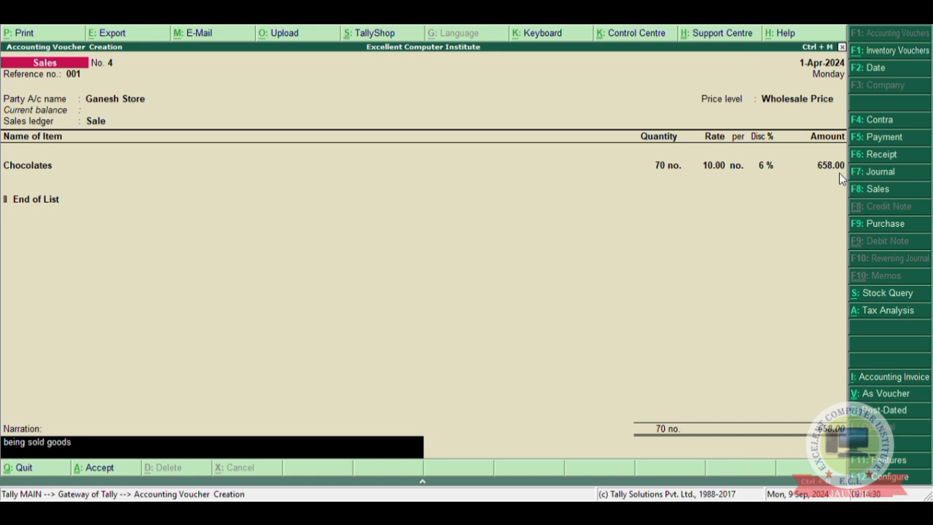
pyautogui.write(' in wholesale price')
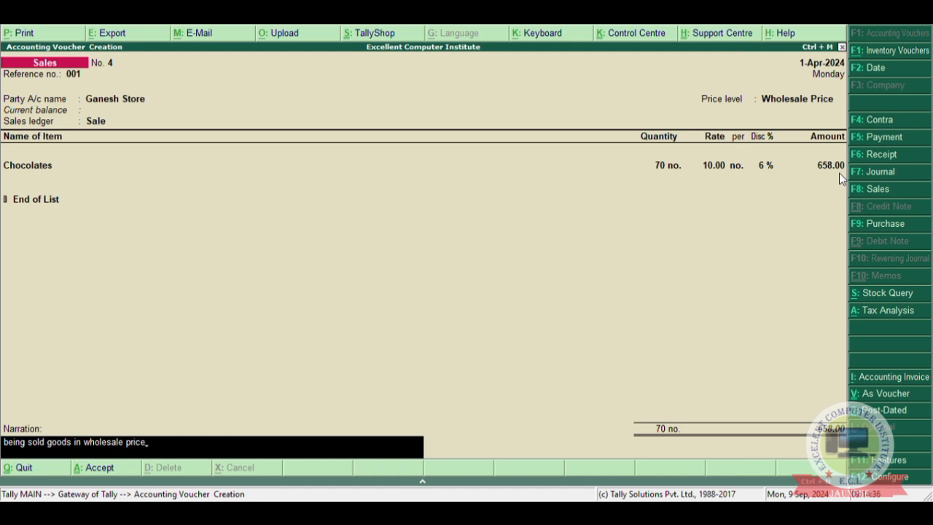
pyautogui.press('Return')
pyautogui.press('Return')
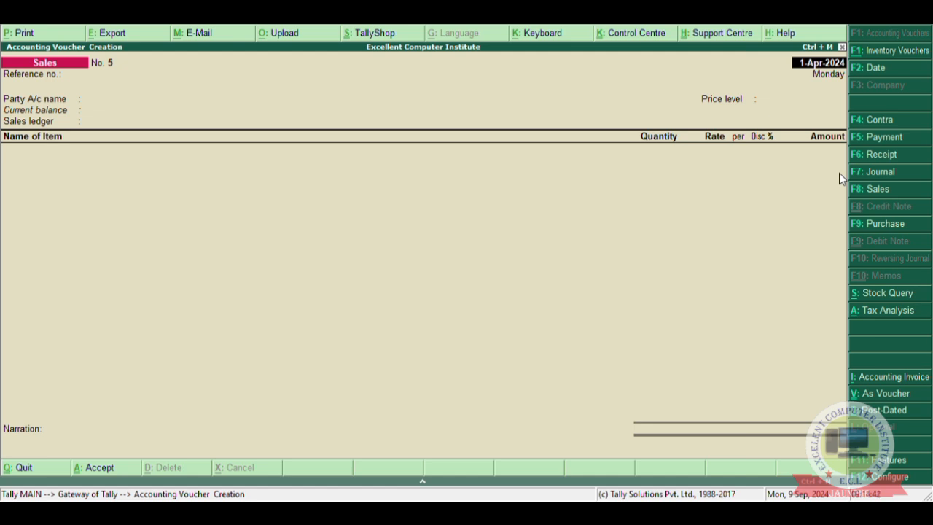
pyautogui.press('Escape')
pyautogui.press('y')
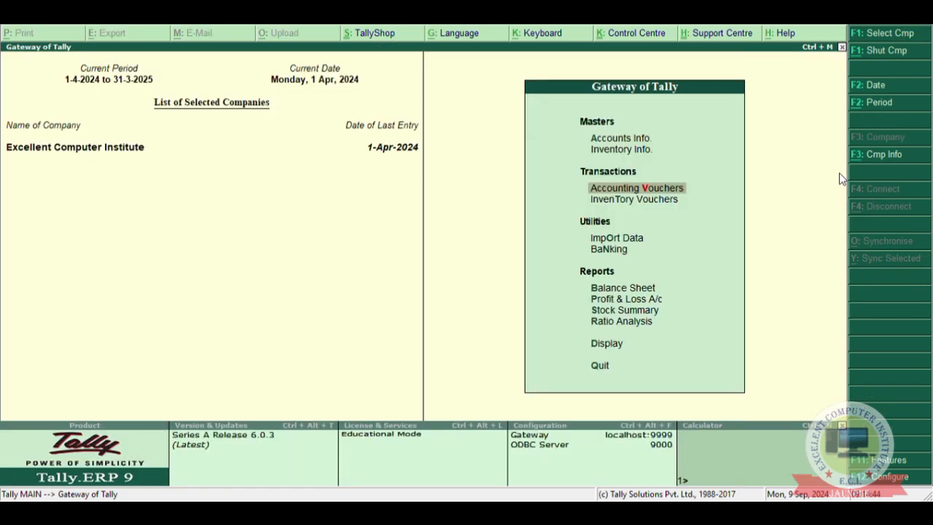
# Open the Wholesale Price list for All Items applicable from 1-Apr-2024 from the inventory masters.
pyautogui.press('Up')
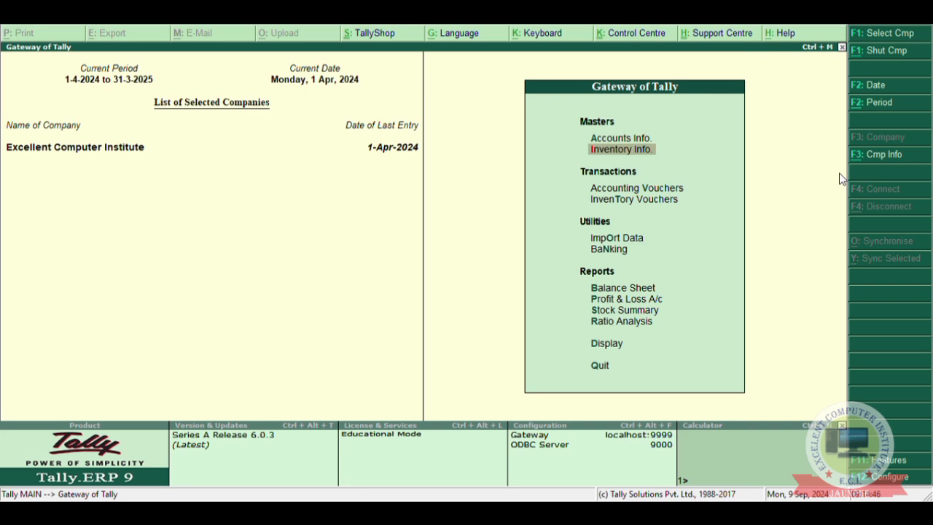
pyautogui.press('Down')
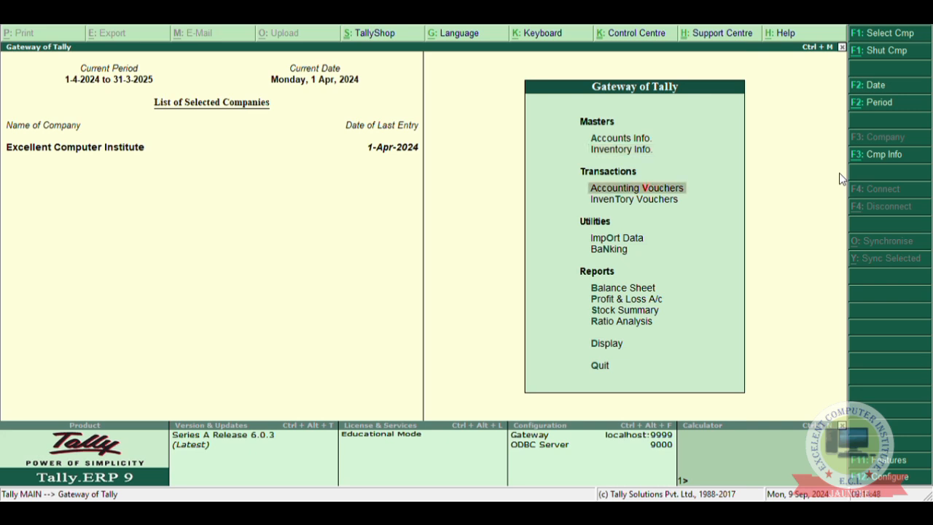
pyautogui.press('Up')
pyautogui.press('Return')
pyautogui.press('Down')
pyautogui.press('Down')
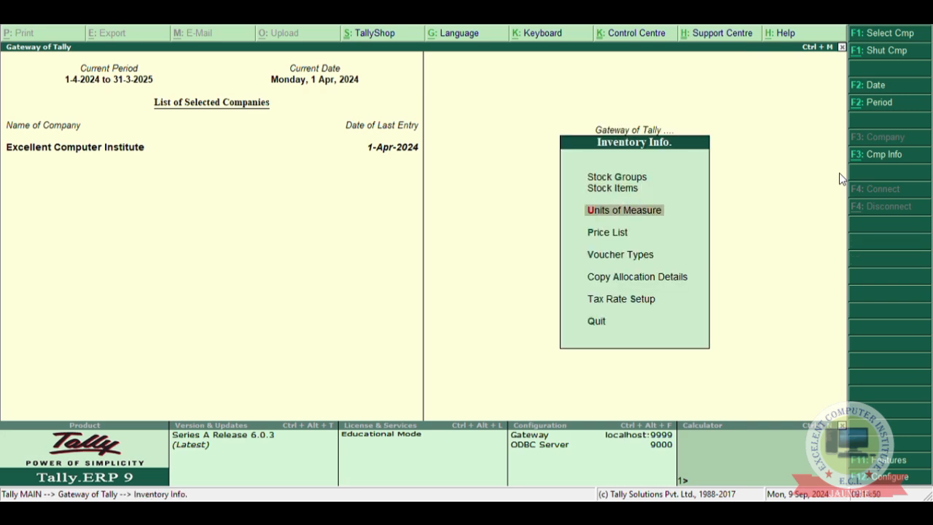
pyautogui.press('Down')
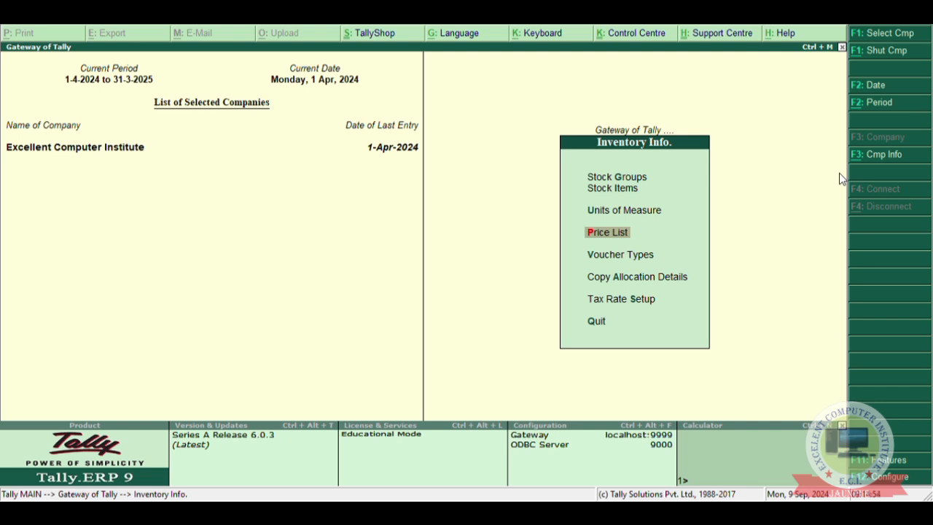
pyautogui.press('Return')
pyautogui.press('Return')
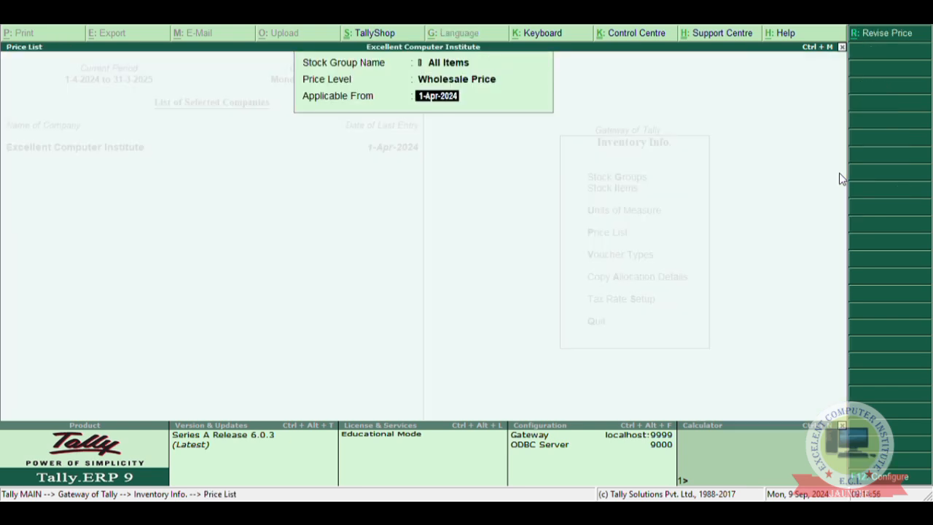
pyautogui.press('Return')
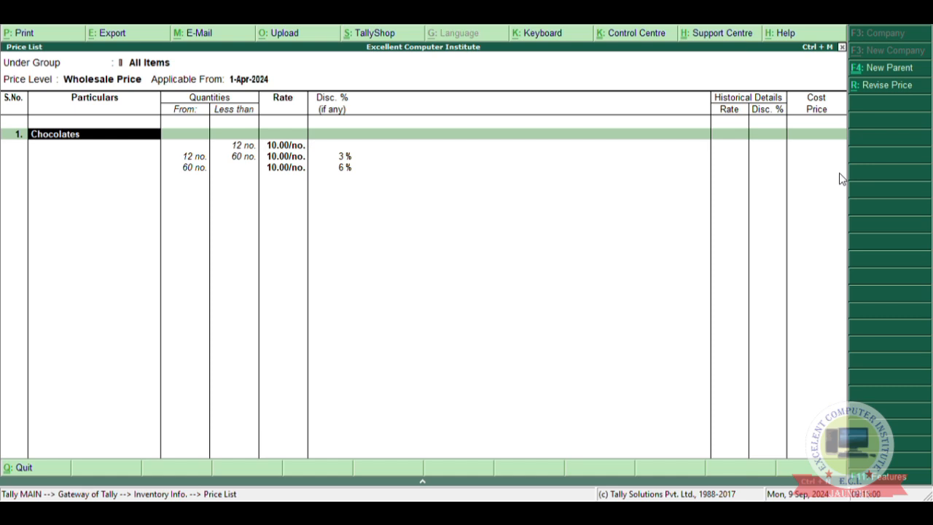
# Move past the Chocolates slabs to the empty second line and start creating a stock item named Bag.
pyautogui.press('Return')
pyautogui.press('Return')
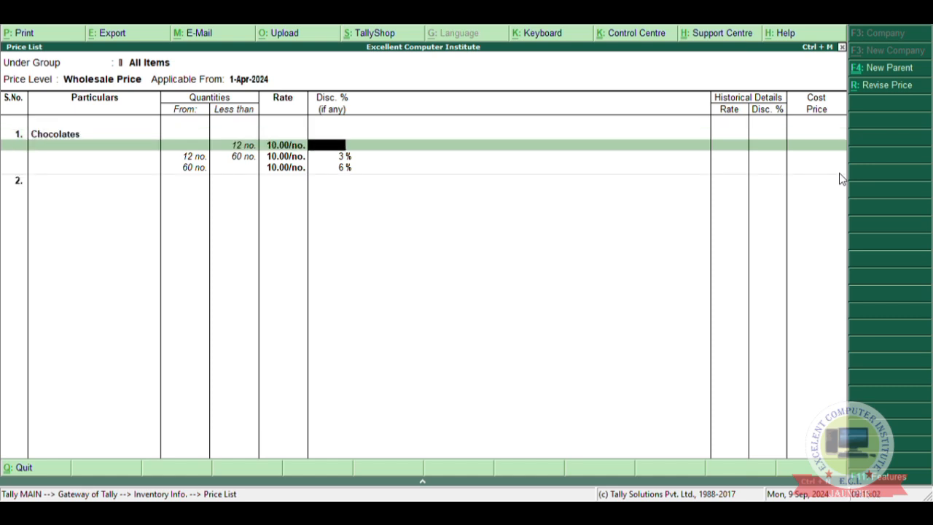
pyautogui.press('Return')
pyautogui.press('Return')
pyautogui.press('Return')
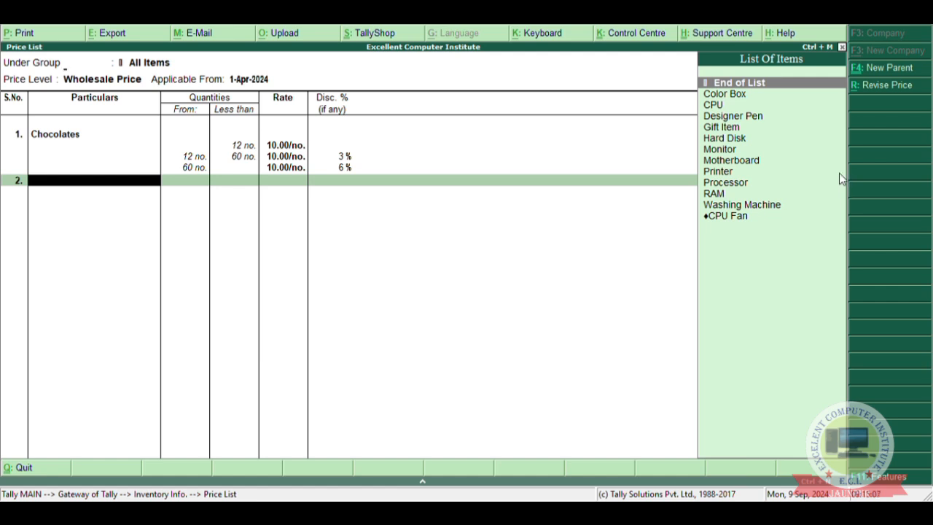
pyautogui.hotkey('alt', 'c')
pyautogui.write('Bag')
pyautogui.press('Return')
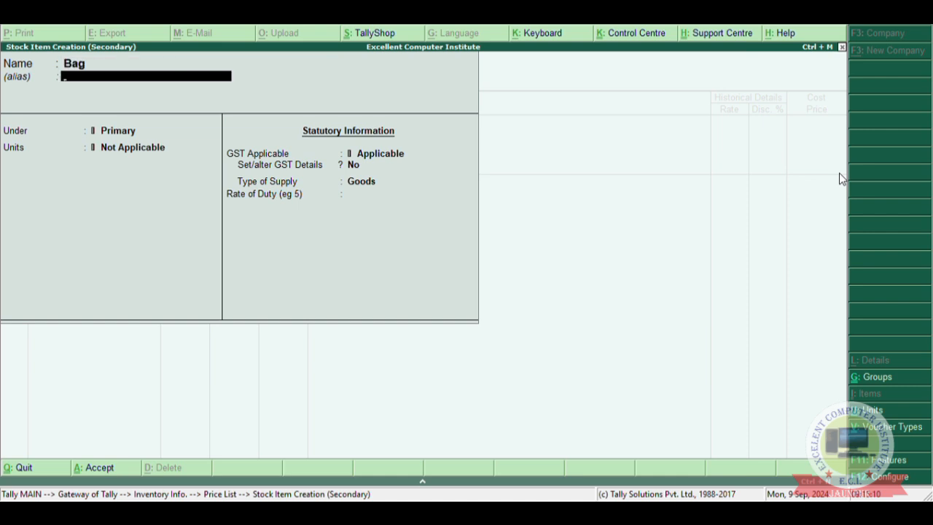
# Set the Bag item's unit to no. under Primary, keep the default GST settings and save it into the price list.
pyautogui.press('Return')
pyautogui.press('Return')
pyautogui.press('Down')
pyautogui.press('Return')
pyautogui.press('Return')
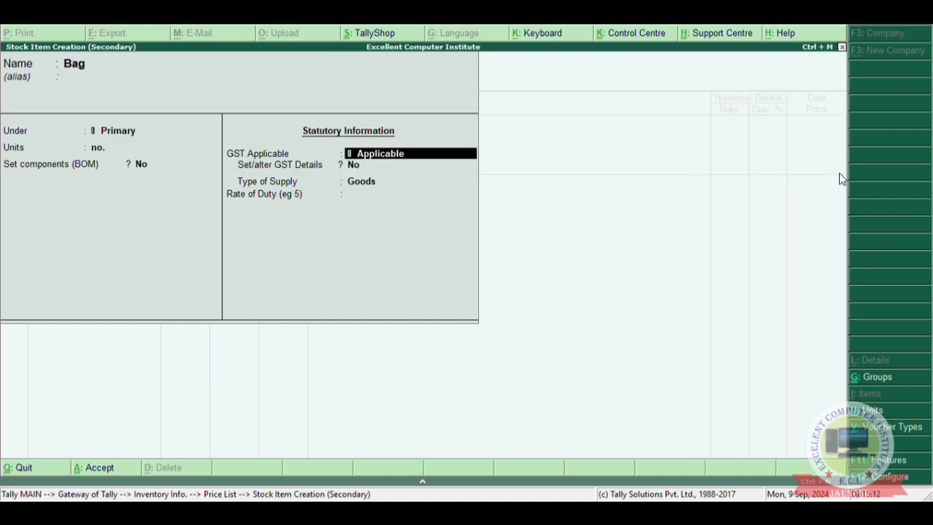
pyautogui.press('Return')
pyautogui.press('Return')
pyautogui.press('Return')
pyautogui.press('Return')
pyautogui.press('Return')
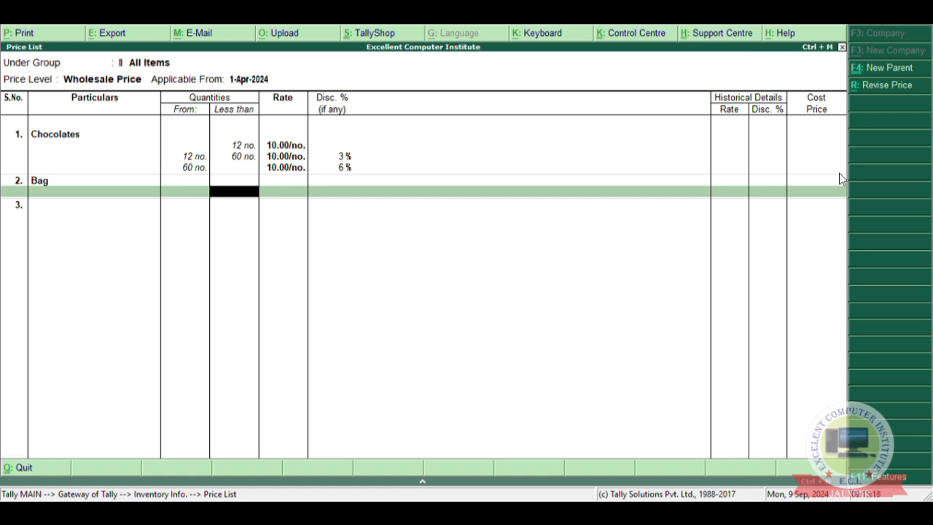
# Enter the first Bag slab for quantities less than 5 no. at rate 300 with no discount.
pyautogui.write('5')
pyautogui.press('Return')
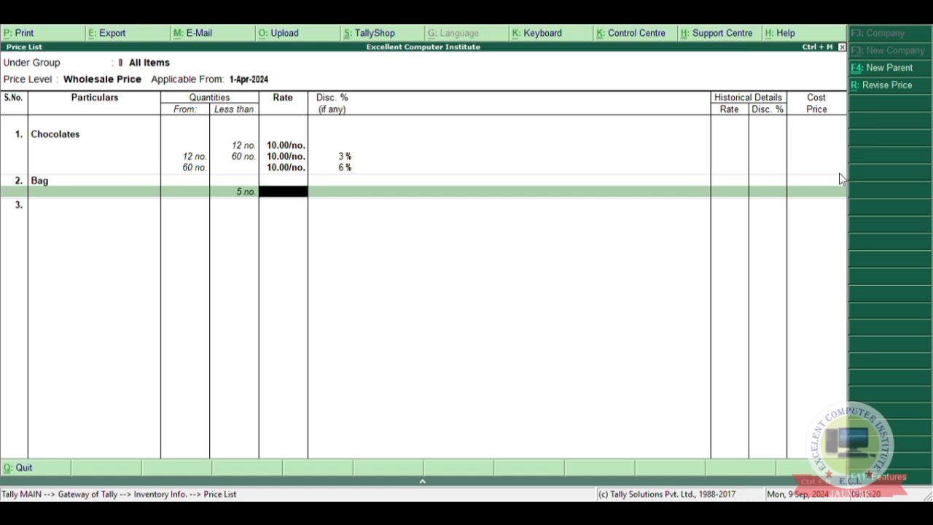
pyautogui.write('5')
pyautogui.press('BackSpace')
pyautogui.write('300')
pyautogui.press('Return')
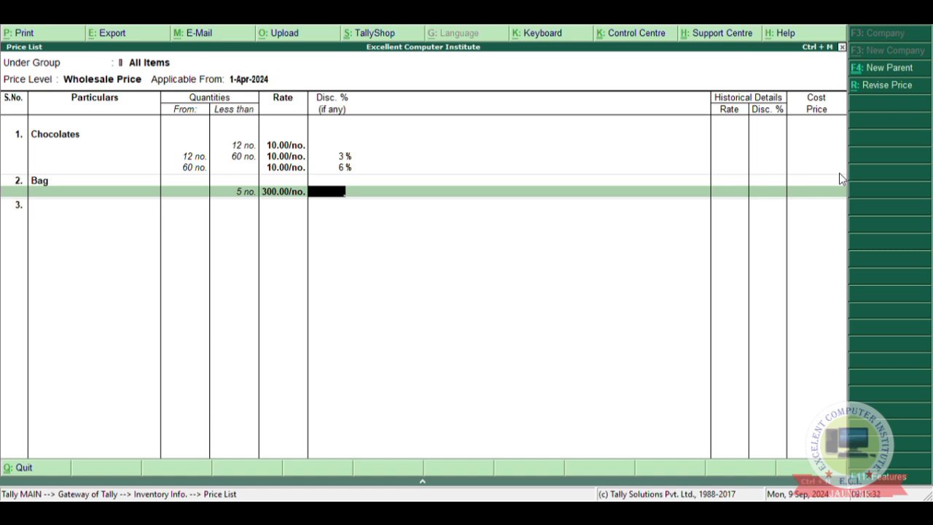
pyautogui.press('Return')
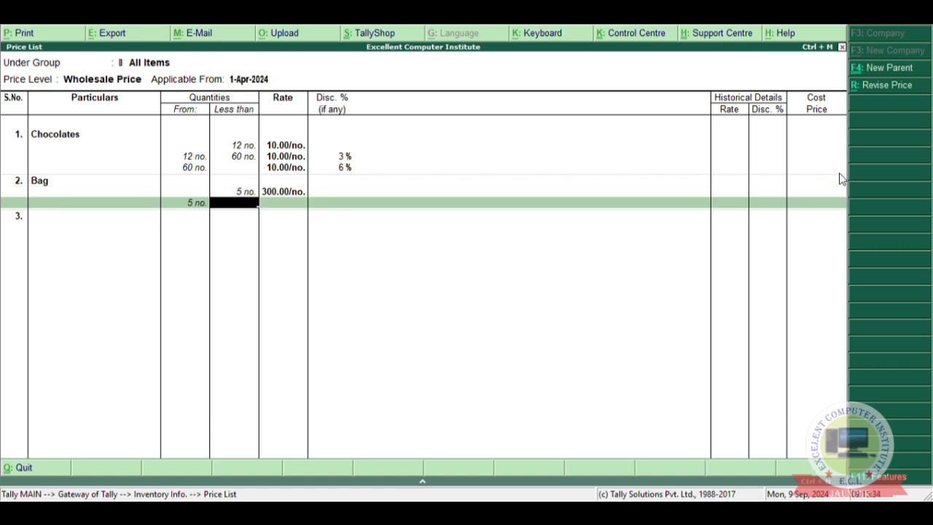
# Enter the second Bag slab from 5 to less than 20 no. at rate 300 with a 10% discount.
pyautogui.write('20')
pyautogui.press('Return')
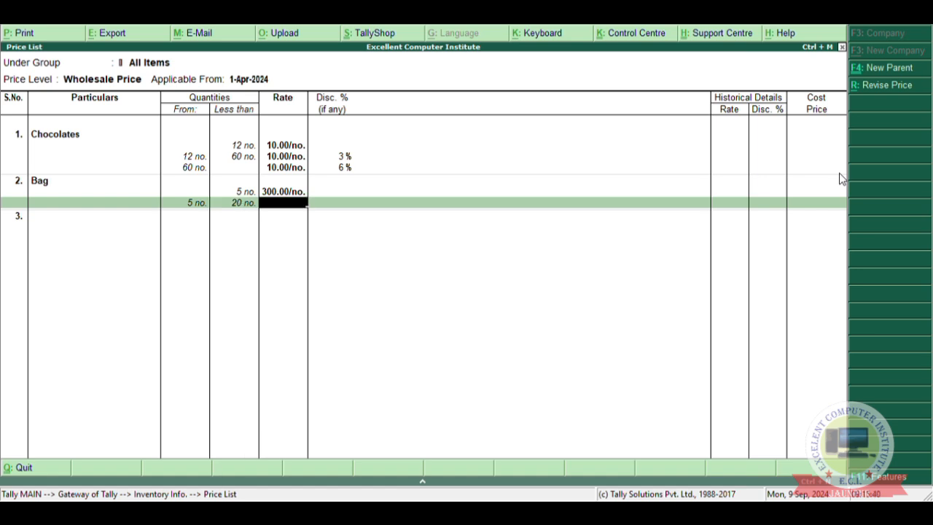
pyautogui.write('300')
pyautogui.press('Return')
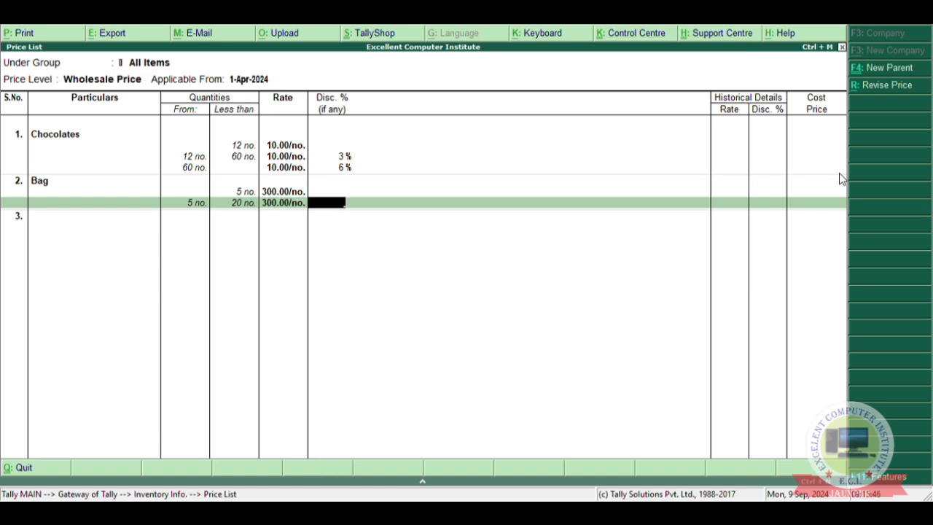
pyautogui.write('10')
pyautogui.press('Return')
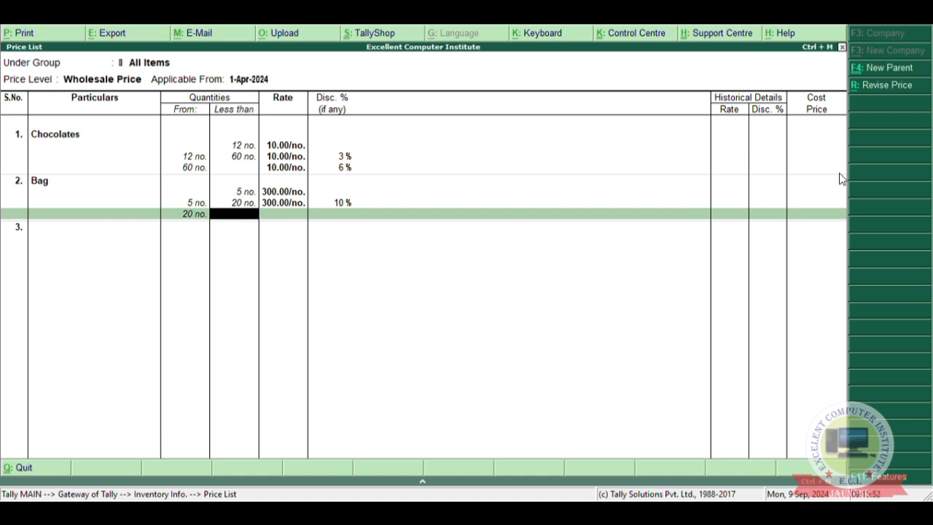
# Enter the third Bag slab from 20 to less than 50 no. at rate 300 with a 25% discount.
pyautogui.write('50')
pyautogui.press('Return')
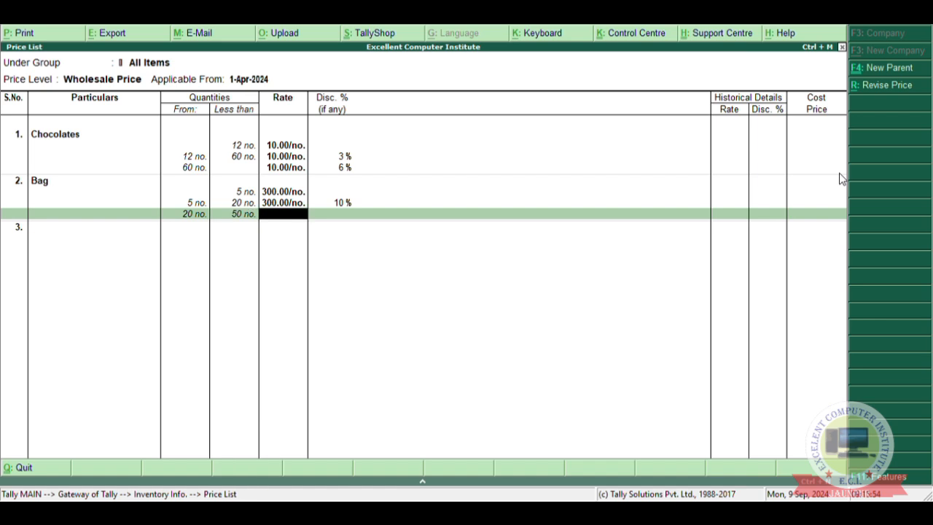
pyautogui.write('300')
pyautogui.press('Return')
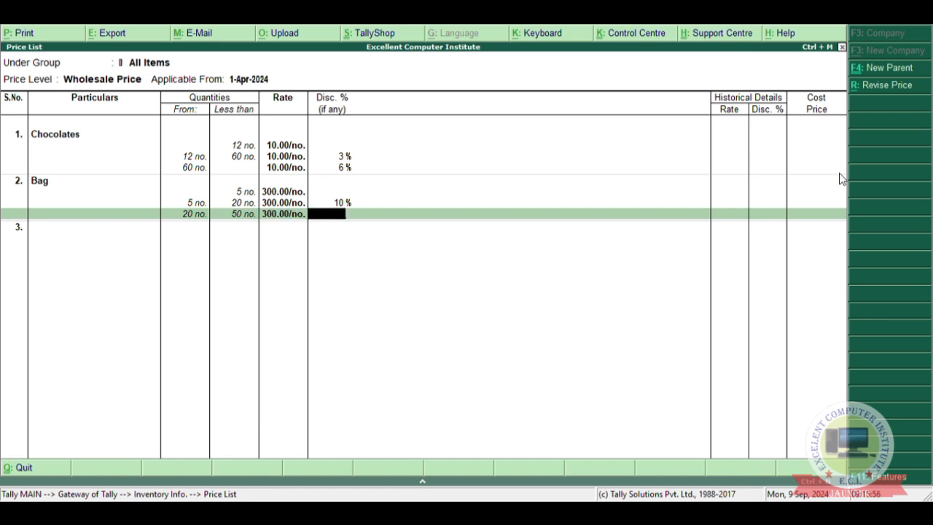
pyautogui.write('25')
pyautogui.press('Return')
# Enter the open-ended Bag slab from 50 no. upward at rate 300 with a 30% discount.
pyautogui.press('Return')
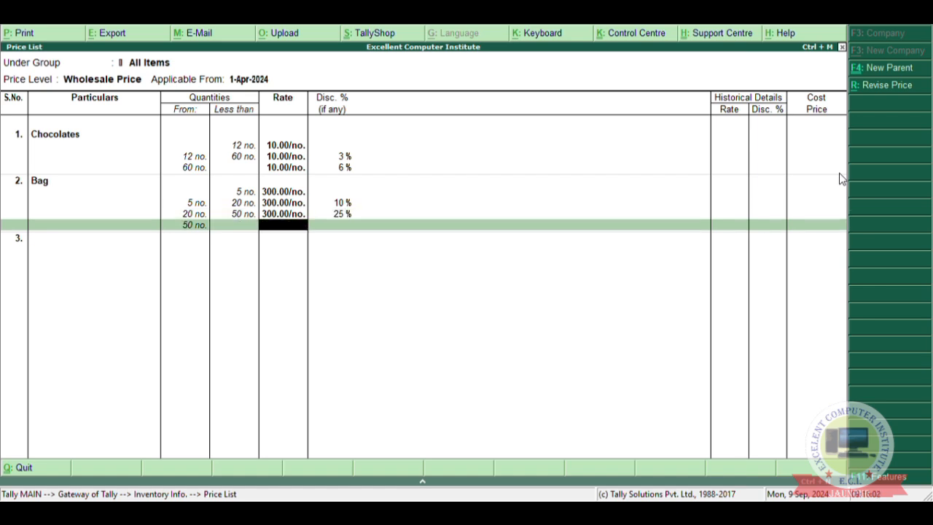
pyautogui.write('300')
pyautogui.press('Return')
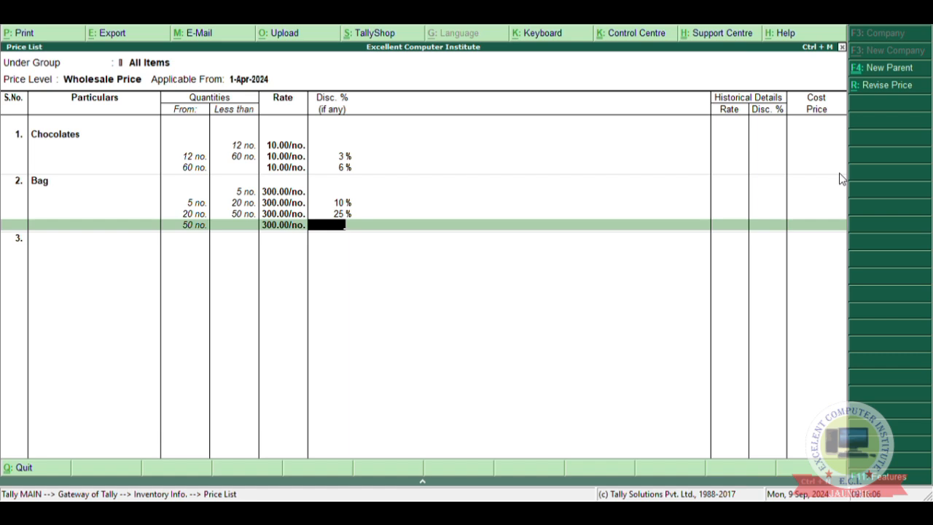
pyautogui.write('30')
pyautogui.press('Return')
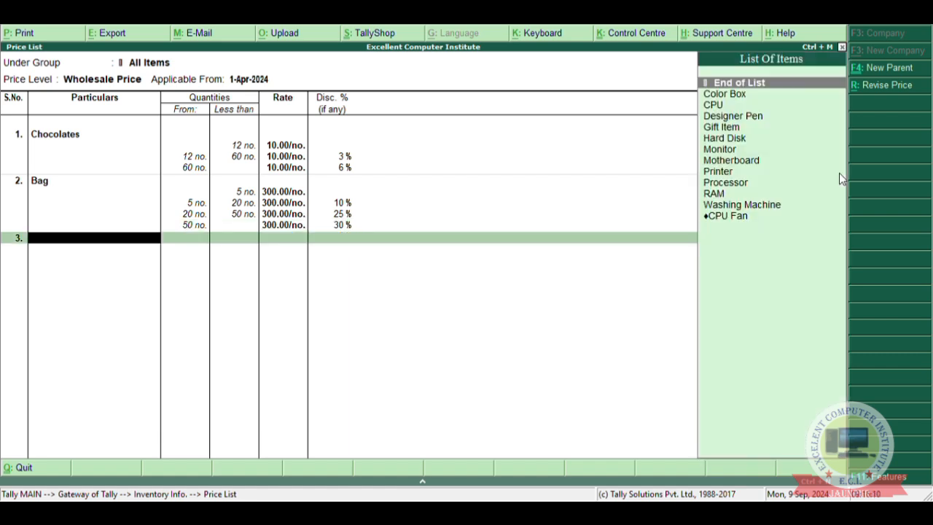
# End the item list, save the wholesale price list and return to the Gateway of Tally.
pyautogui.press('Return')
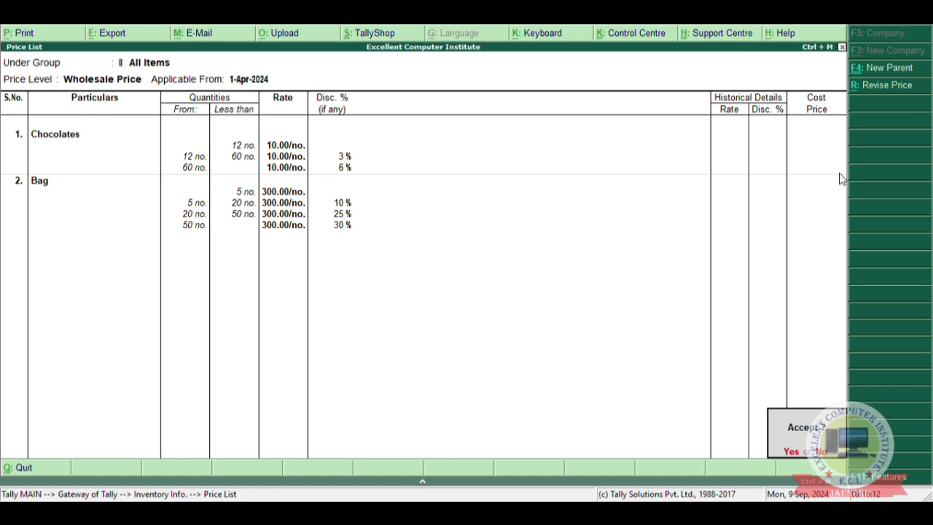
pyautogui.press('Return')
pyautogui.press('Escape')
pyautogui.press('Escape')
pyautogui.press('Escape')
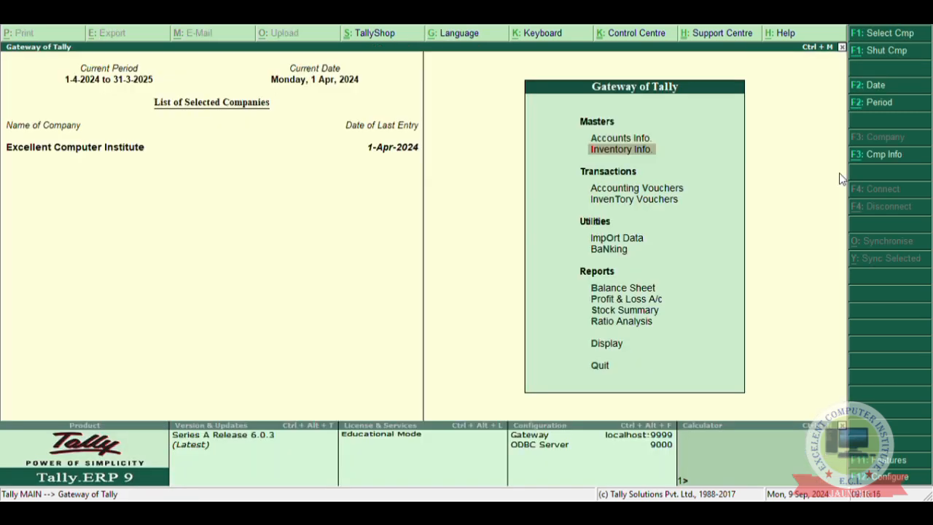
# Open a new sales voucher dated 1-Apr-2024 and enter reference number 003.
pyautogui.press('t')
pyautogui.press('Up')
pyautogui.press('Return')
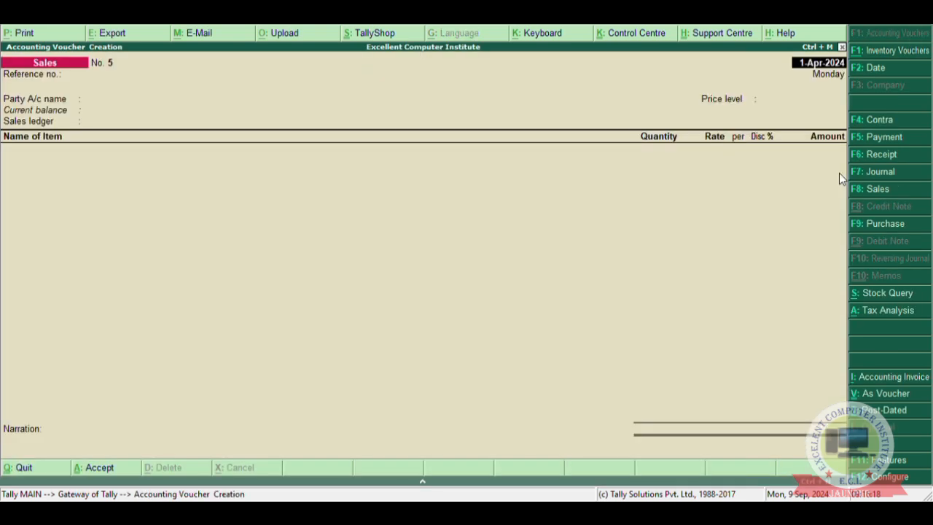
pyautogui.press('Return')
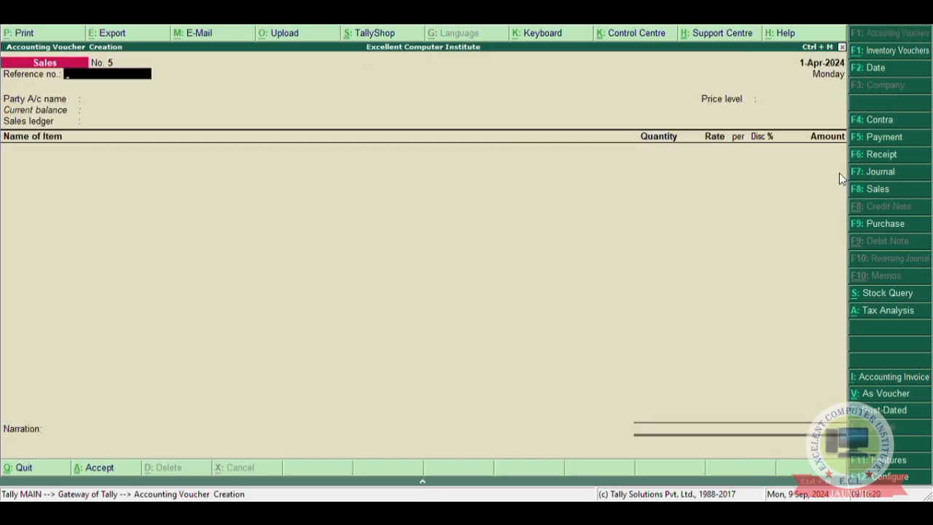
pyautogui.write('03')
pyautogui.press('Return')
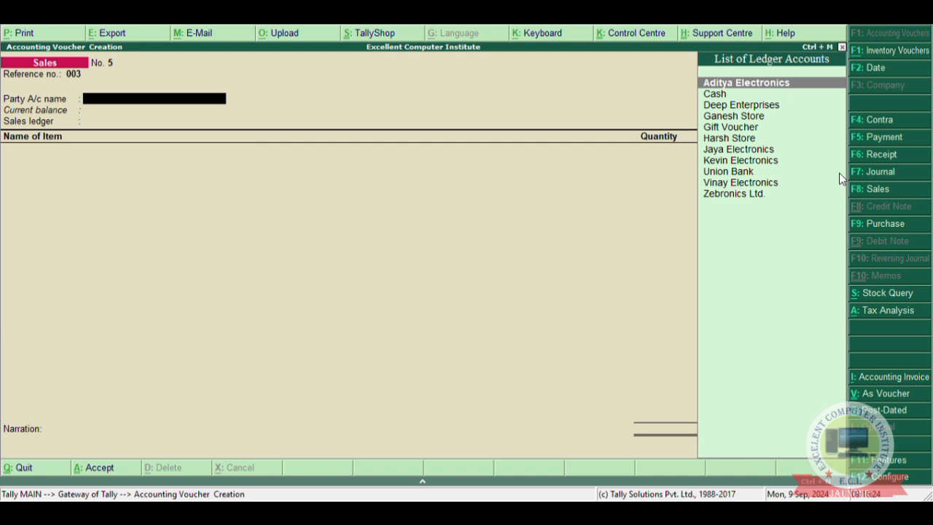
# Create the party ledger Deep Store under Sundry Debtors with Wholesale Price as its pricing level.
pyautogui.hotkey('alt', 'c')
pyautogui.write('Deep')
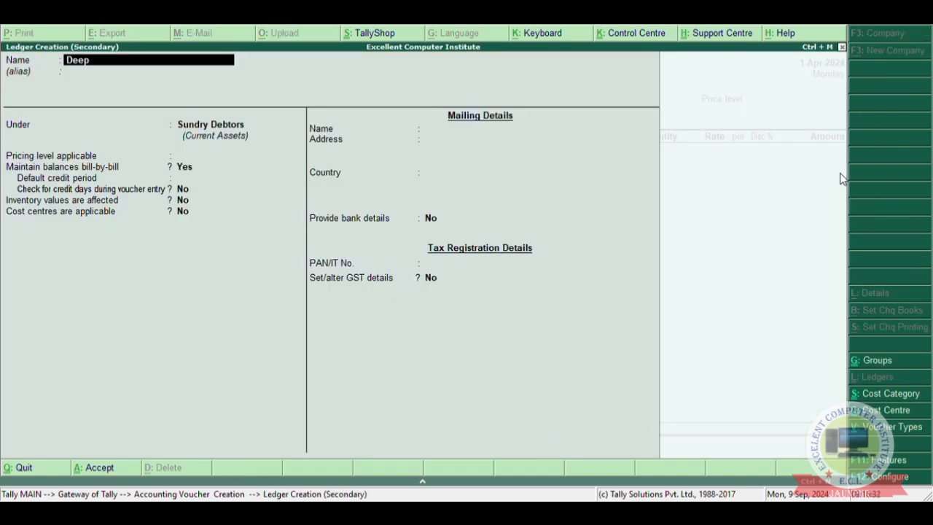
pyautogui.write(' Sto')
pyautogui.write('re')
pyautogui.press('Return')
pyautogui.press('Return')
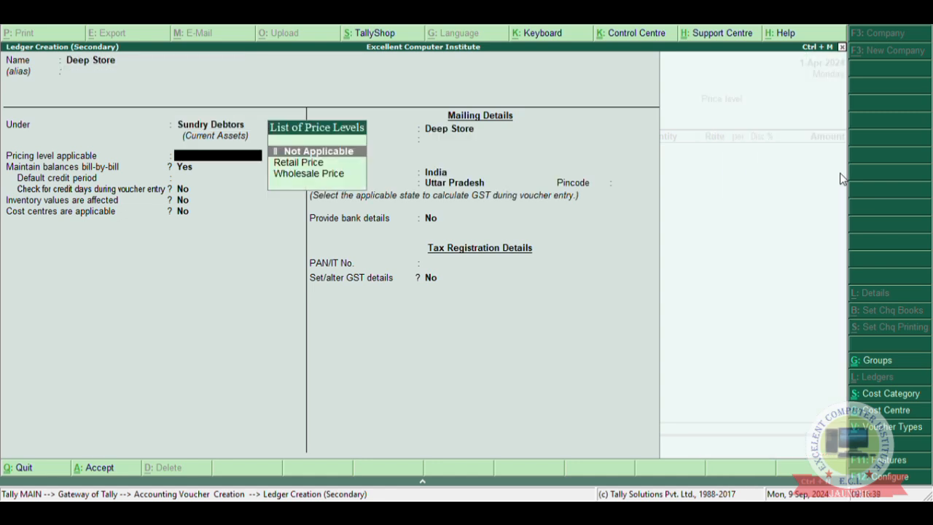
pyautogui.press('Down')
pyautogui.press('Down')
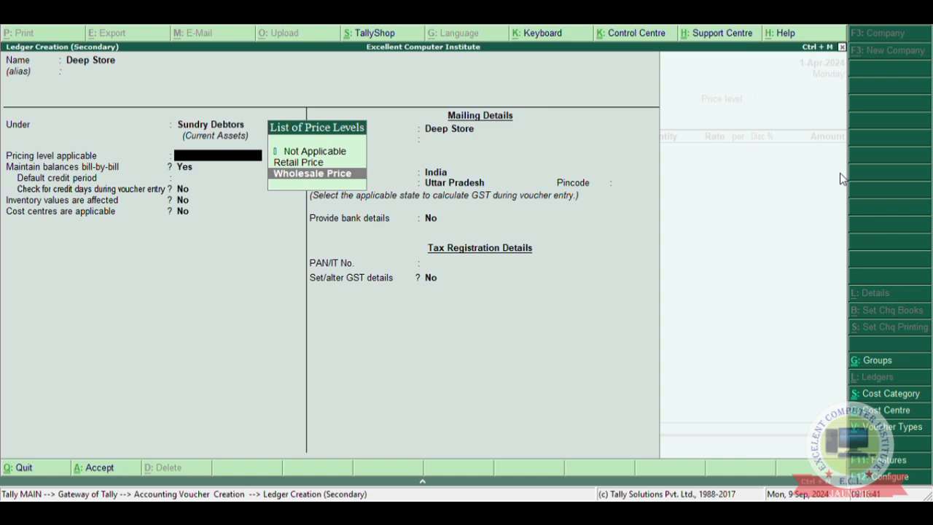
pyautogui.press('Return')
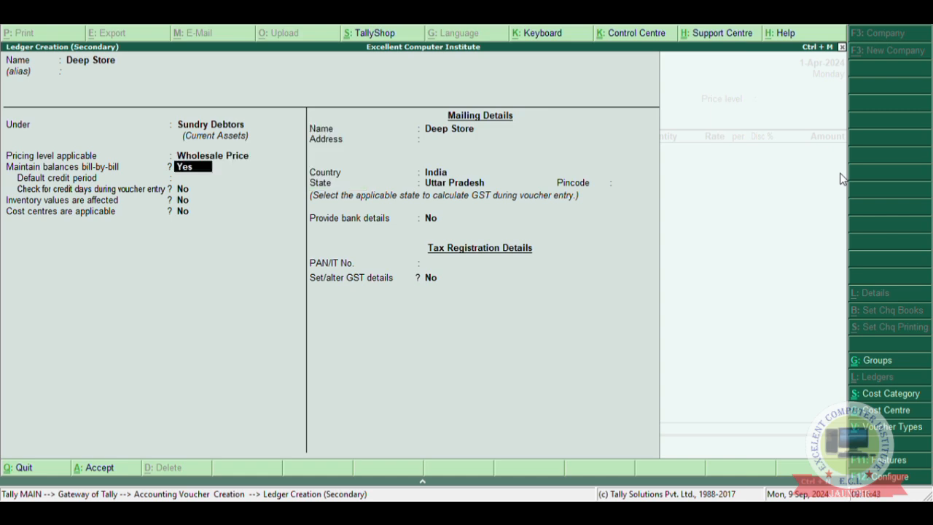
pyautogui.hotkey('ctrl', 'a')
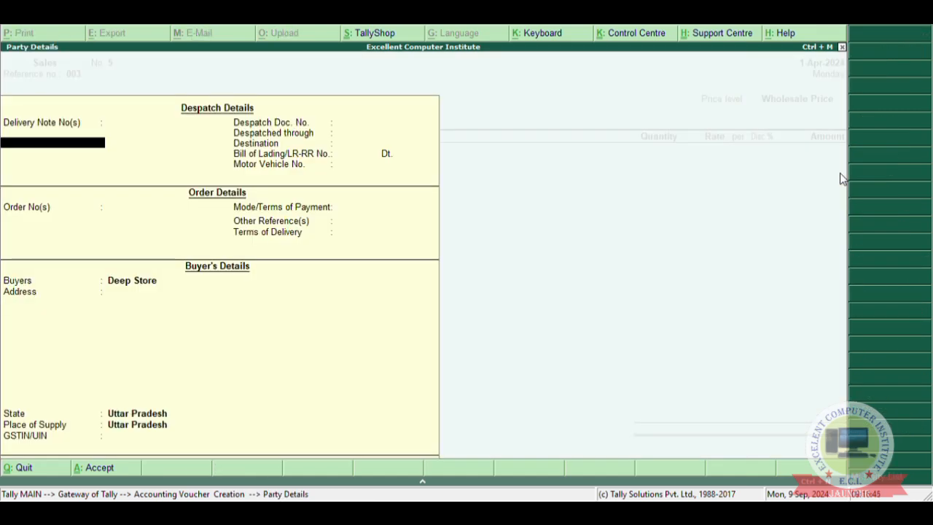
# Accept the blank despatch details, then choose the Sale ledger and the Bag stock item.
pyautogui.hotkey('ctrl', 'a')
pyautogui.write('Sal')
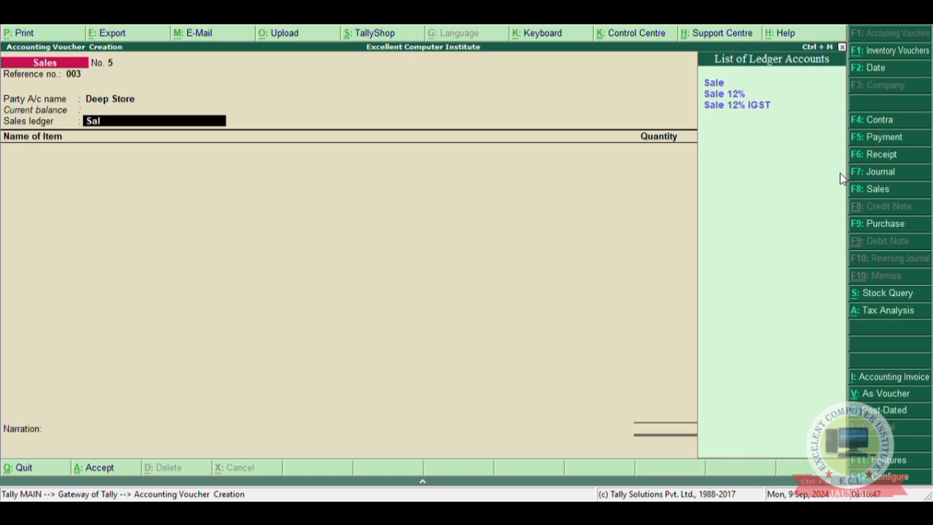
pyautogui.press('Return')
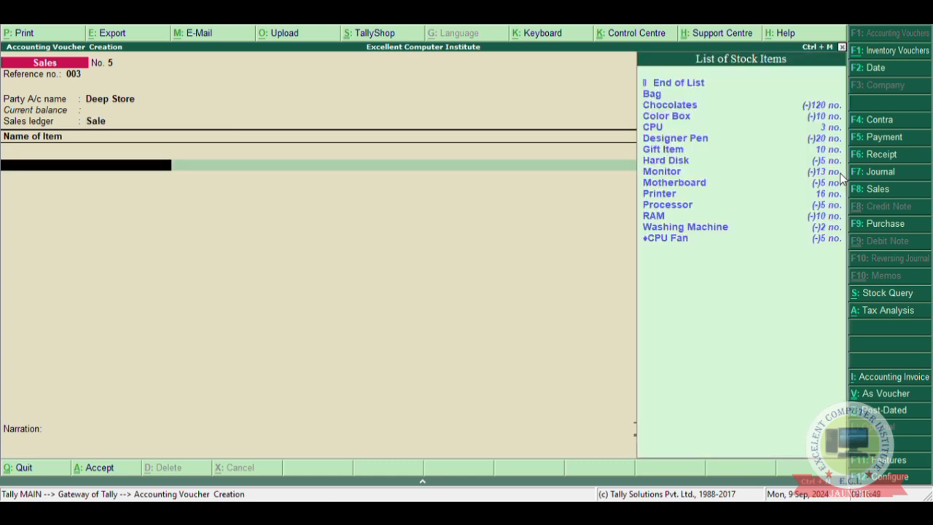
pyautogui.write('bag')
pyautogui.press('Return')
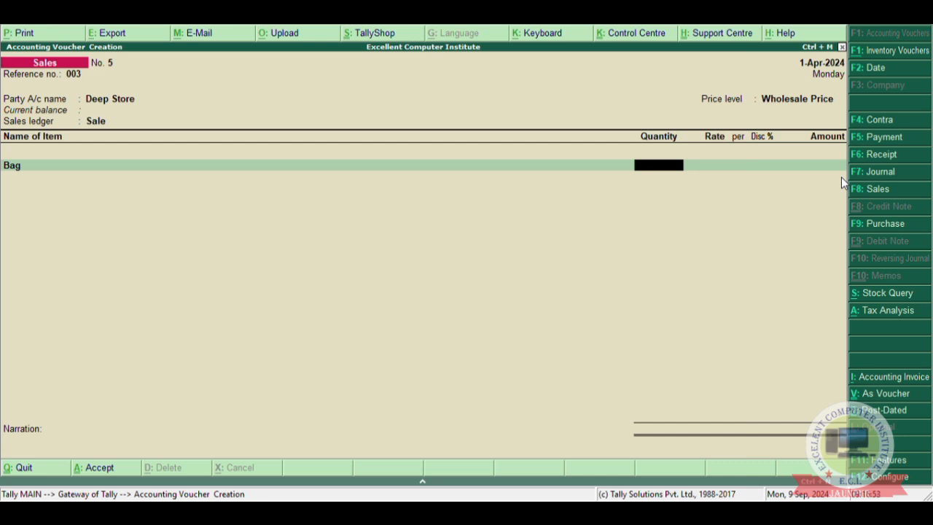
# Enter a Bag quantity of 10 and let the price list fill in the rate and discount.
pyautogui.write('10')
pyautogui.press('Return')
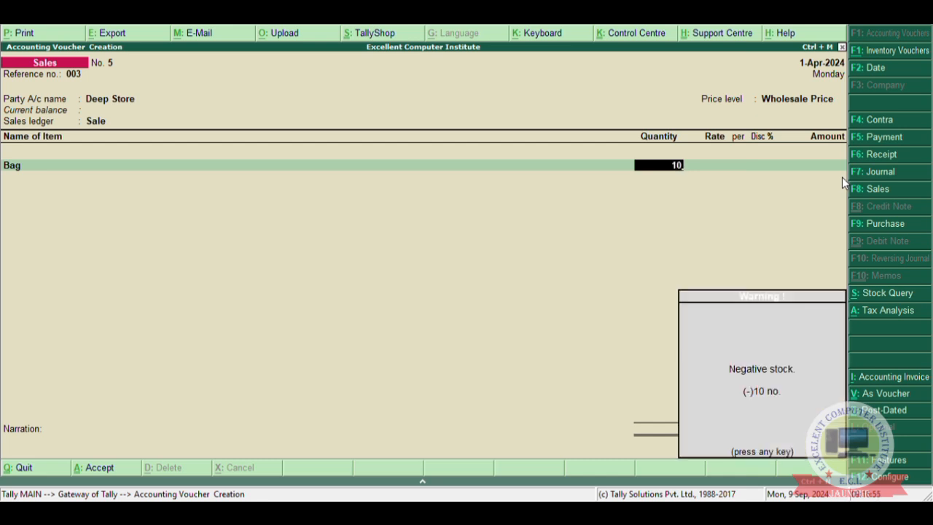
pyautogui.press('Return')
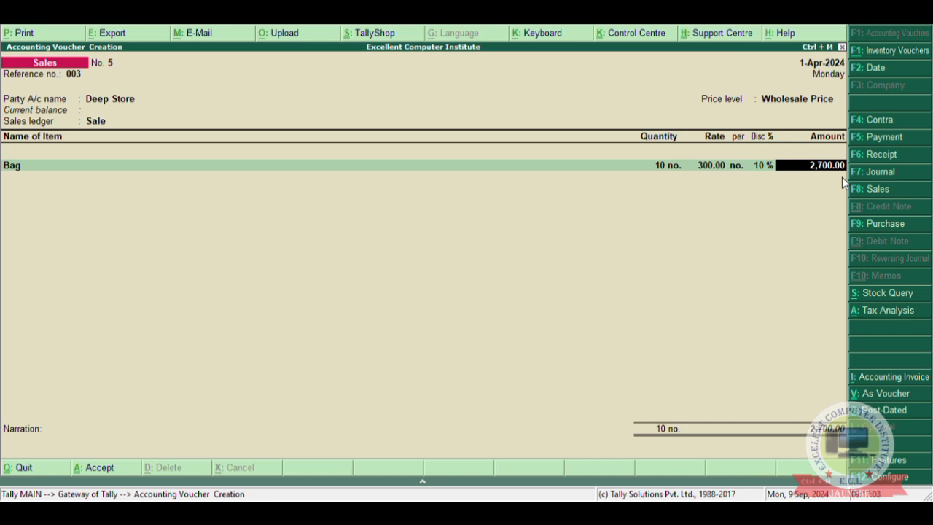
# Change the Bag quantity to 25 with the price-list rate and discount, and end the item list.
pyautogui.press('BackSpace')
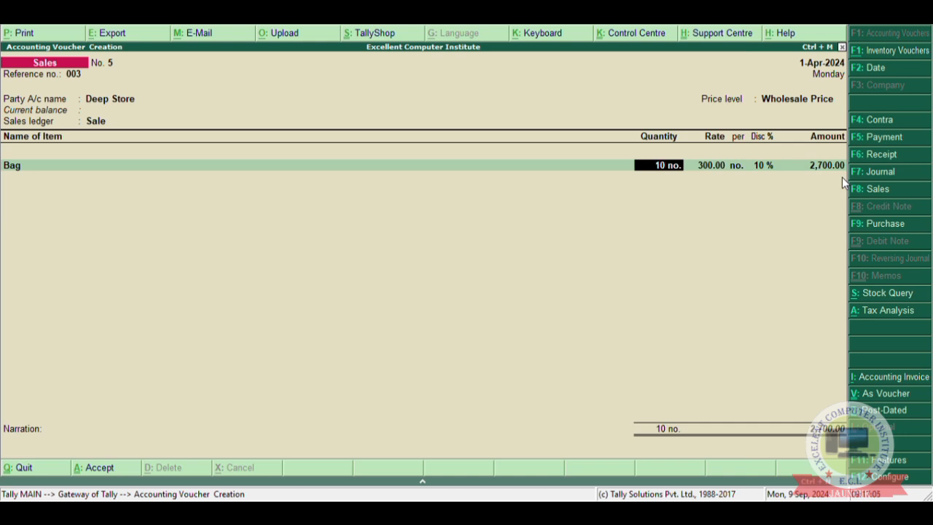
pyautogui.write('26')
pyautogui.press('BackSpace')
pyautogui.write('5')
pyautogui.press('Return')
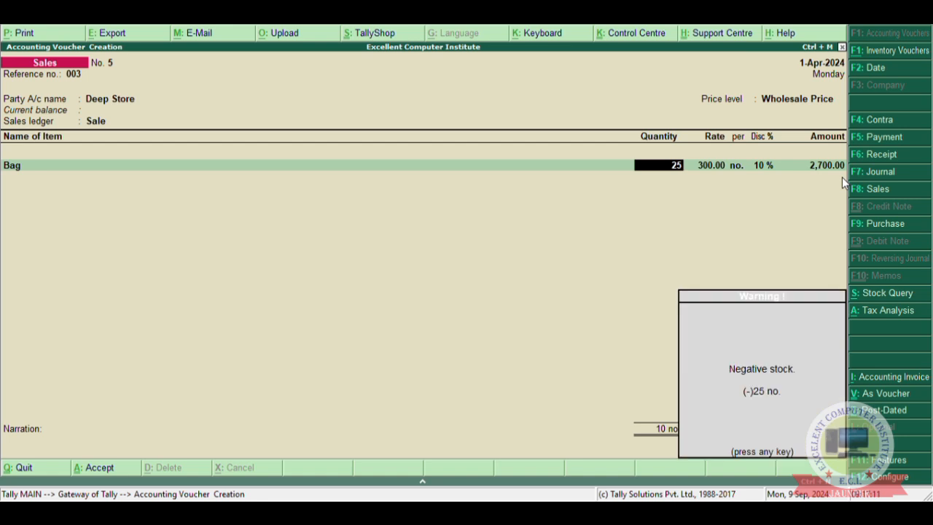
pyautogui.press('Return')
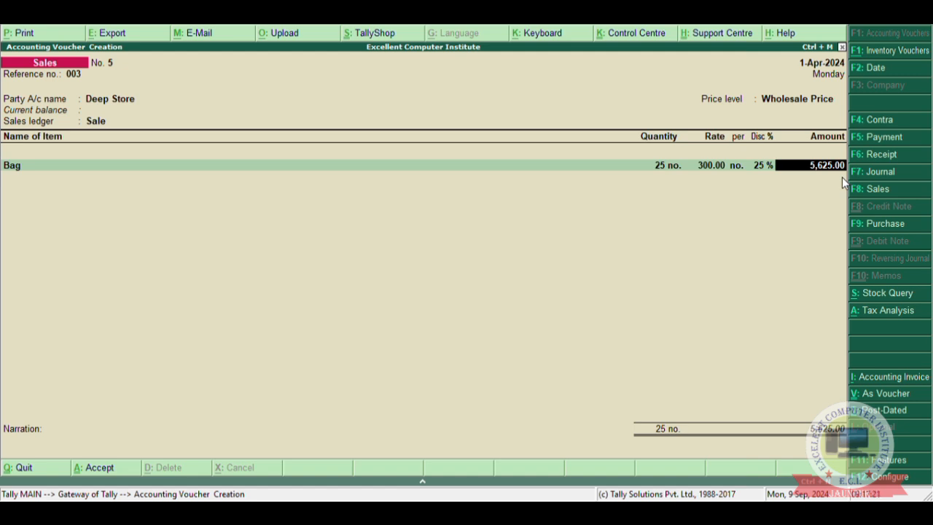
pyautogui.press('Return')
pyautogui.press('Return')
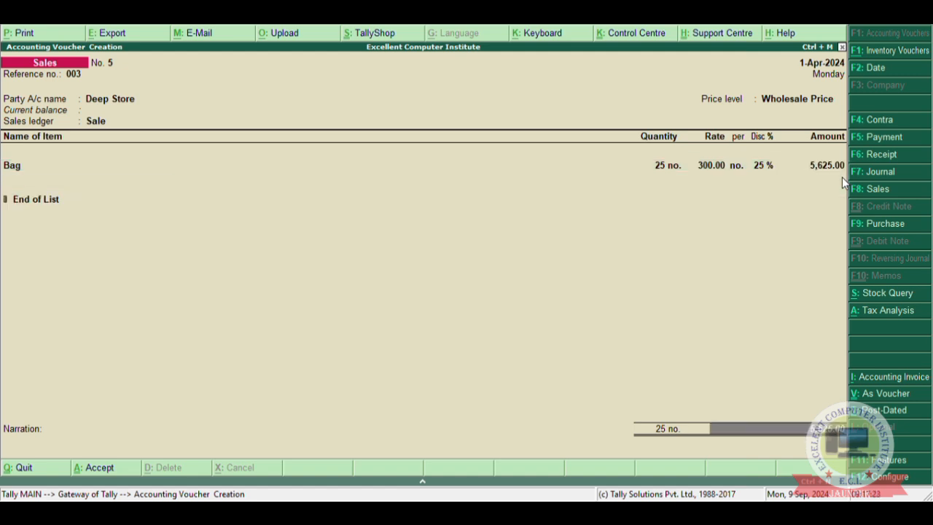
# Enter the narration "being sold goods in wholesale price" and save the sales voucher.
pyautogui.write('bein')
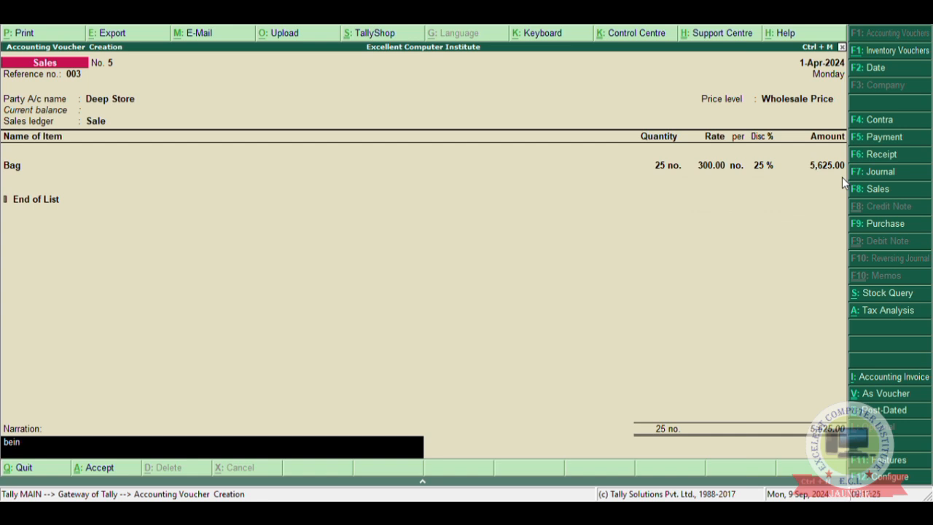
pyautogui.write('g sold goods in wholesa')
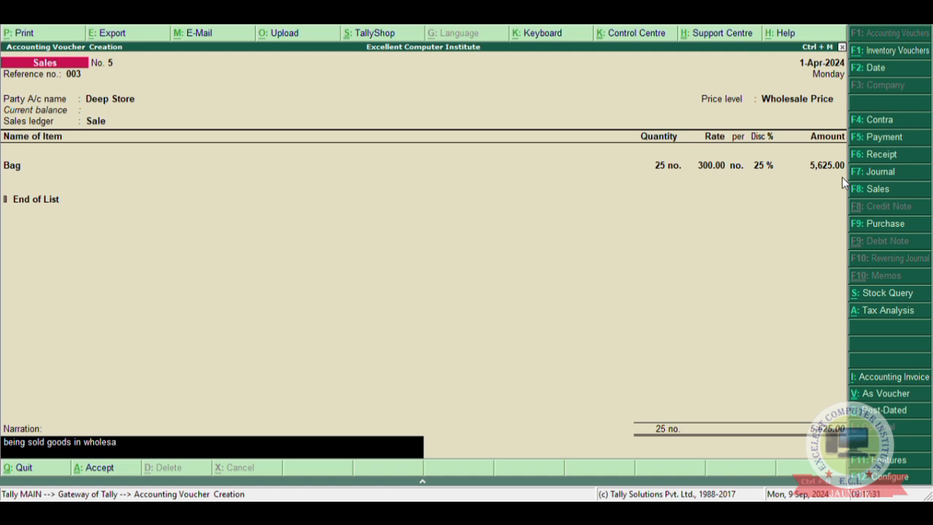
pyautogui.write('le price')
pyautogui.press('Return')
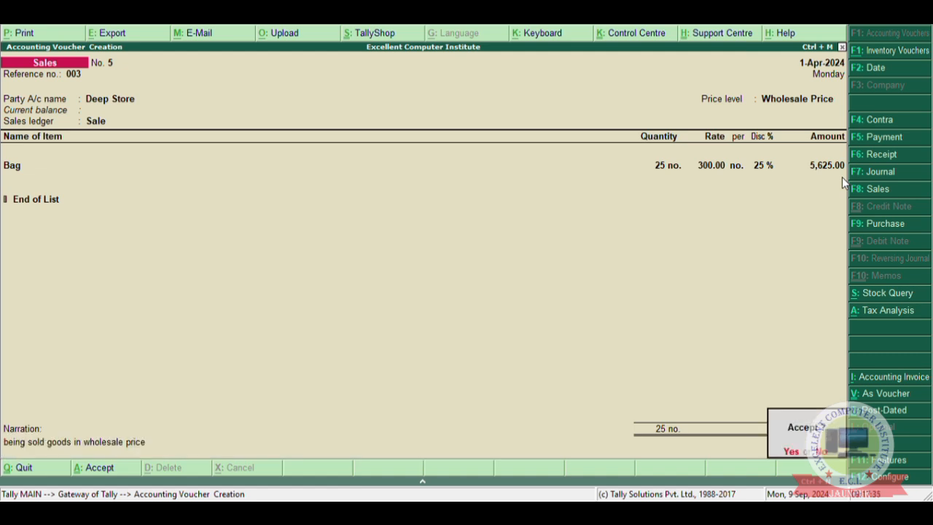
pyautogui.press('Return')
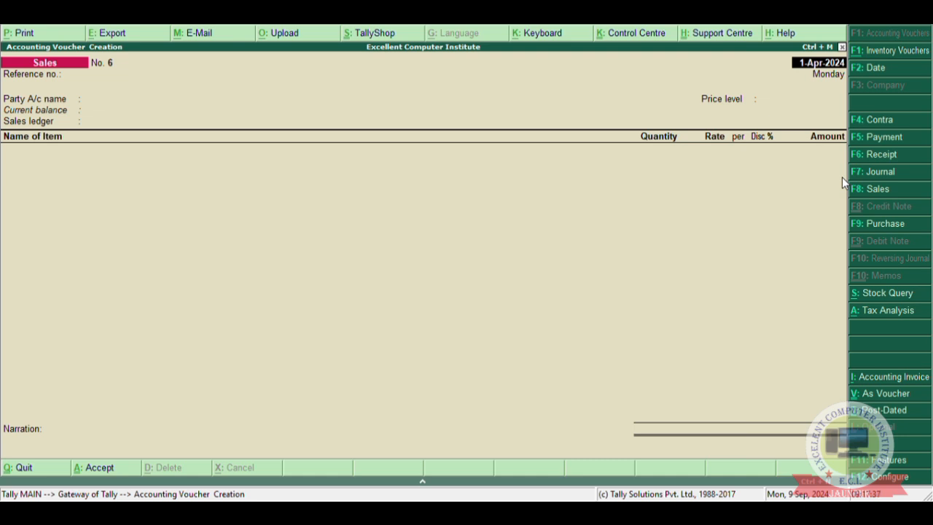